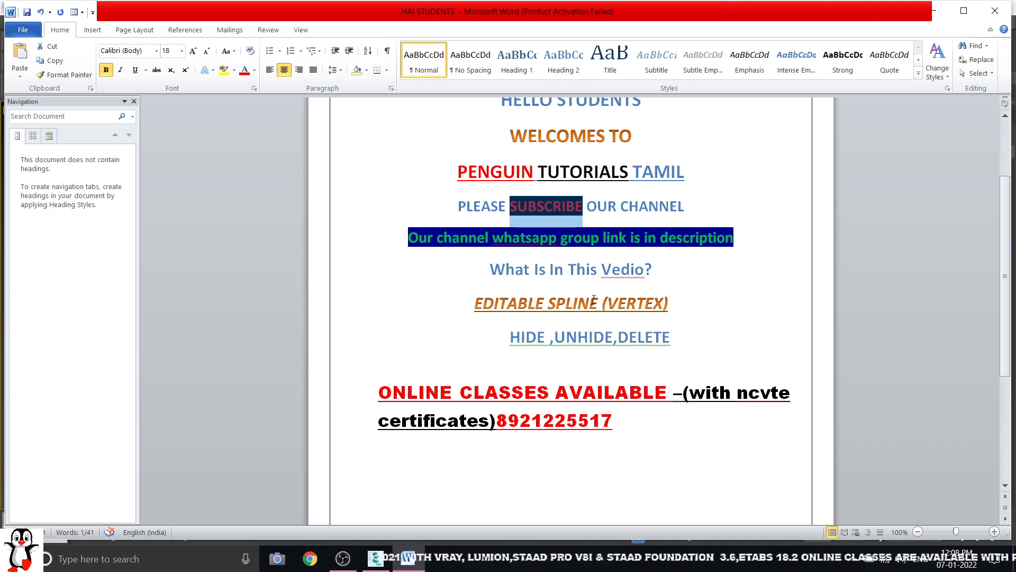
# - Review the Editable Spline (Vertex) topic in the document and highlight its Hide, Unhide and Delete items in turn
pyautogui.moveTo(608, 302); pyautogui.dragTo(663, 303)
pyautogui.click(592, 304)
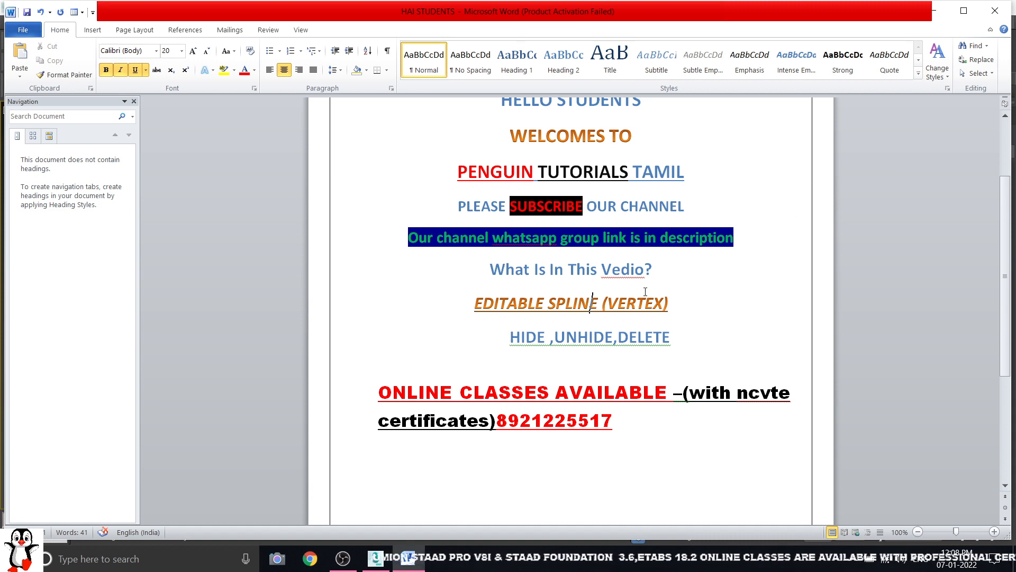
pyautogui.click(510, 338)
pyautogui.moveTo(510, 338); pyautogui.dragTo(545, 338)
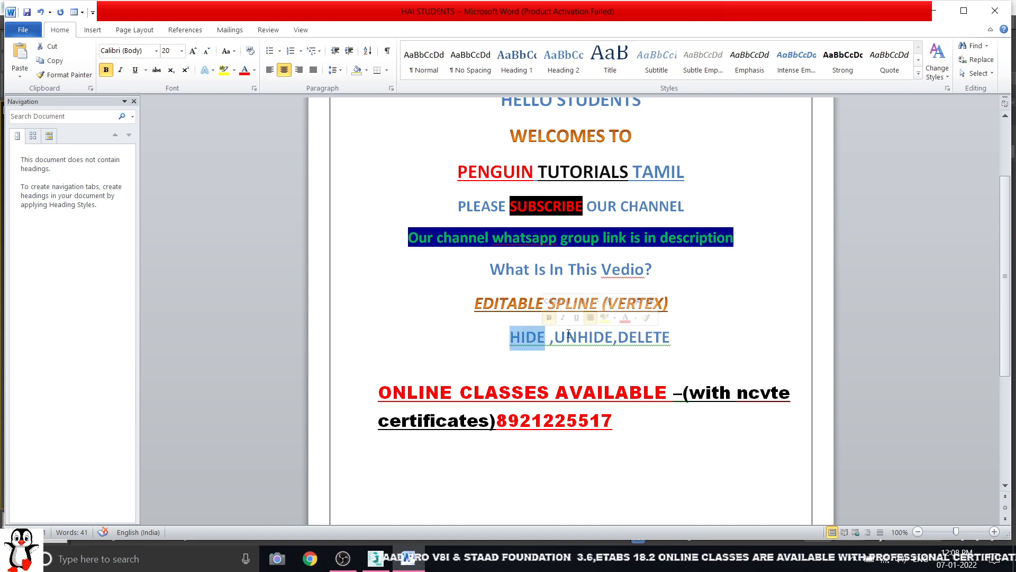
pyautogui.doubleClick(582, 337)
pyautogui.doubleClick(643, 337)
pyautogui.click(509, 337)
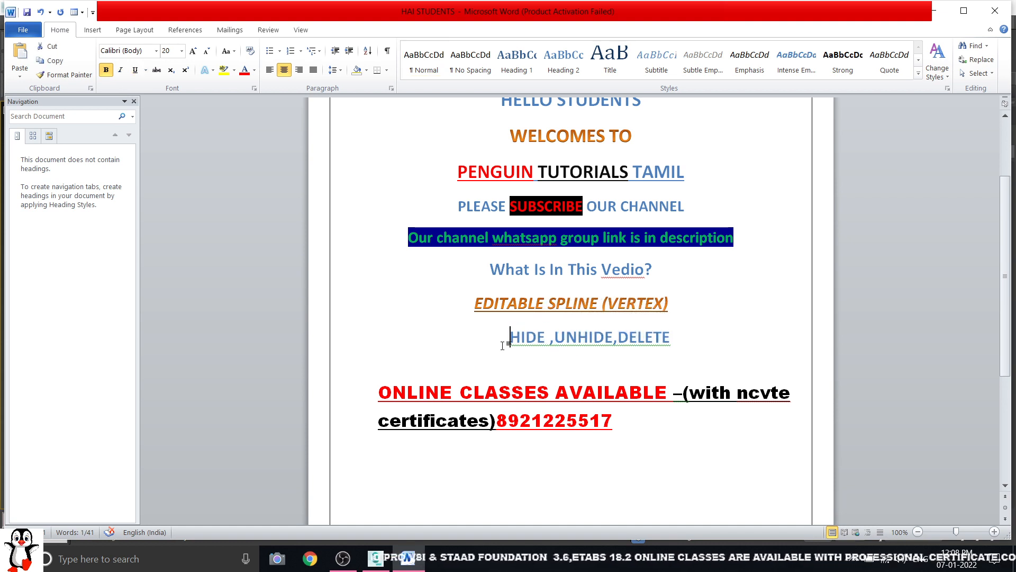
pyautogui.click(614, 337)
# - Switch to 3ds Max and reset the scene, dismissing the Substance Compatibility dialog
pyautogui.click(376, 558)
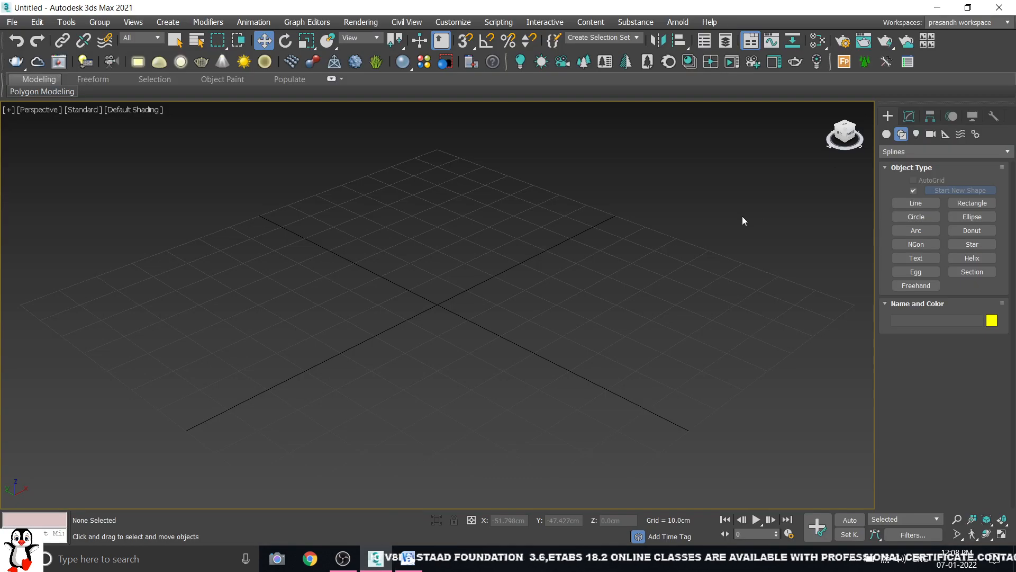
pyautogui.click(12, 22)
pyautogui.click(21, 319)
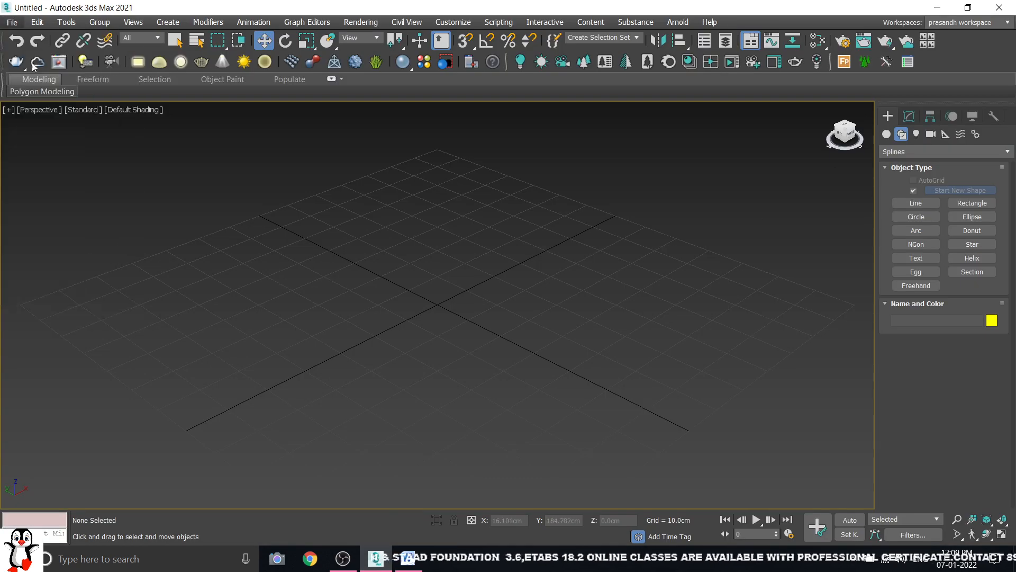
pyautogui.click(534, 305)
pyautogui.click(471, 302)
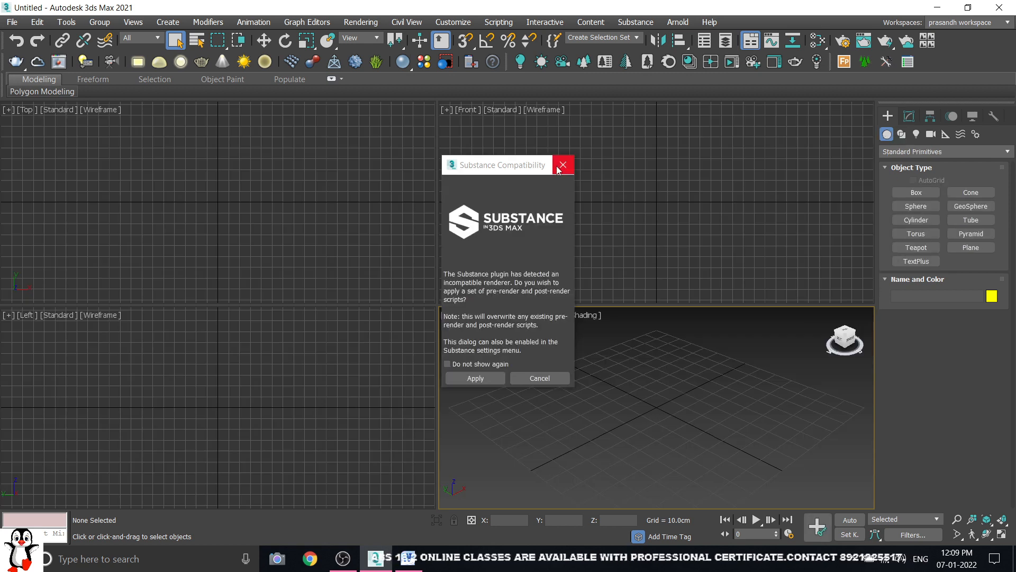
pyautogui.click(561, 165)
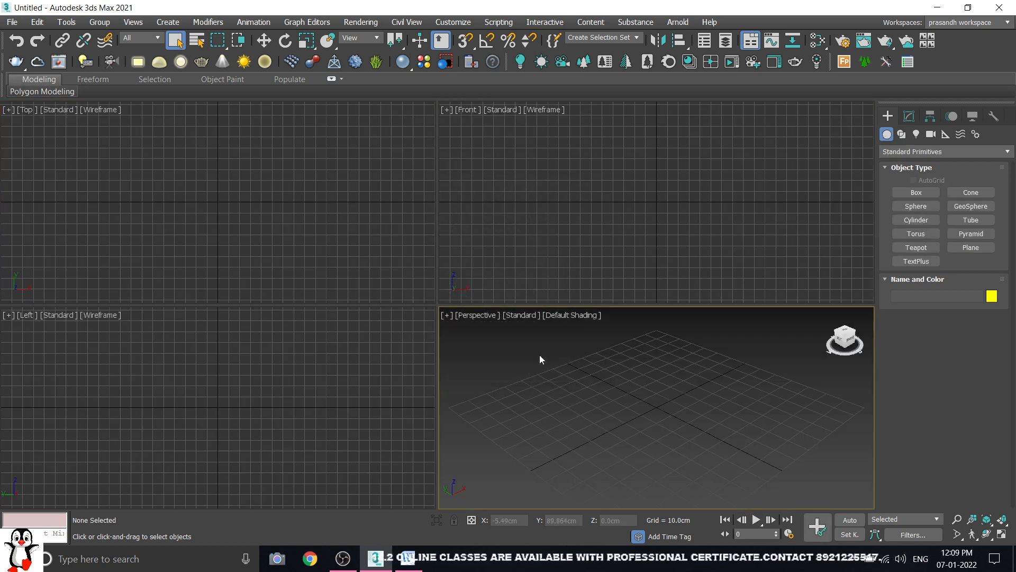
# - Draw a rectangle spline about 224 cm long and 104 cm wide in the maximized Perspective view and hide the grid
pyautogui.hotkey('alt', 'w')
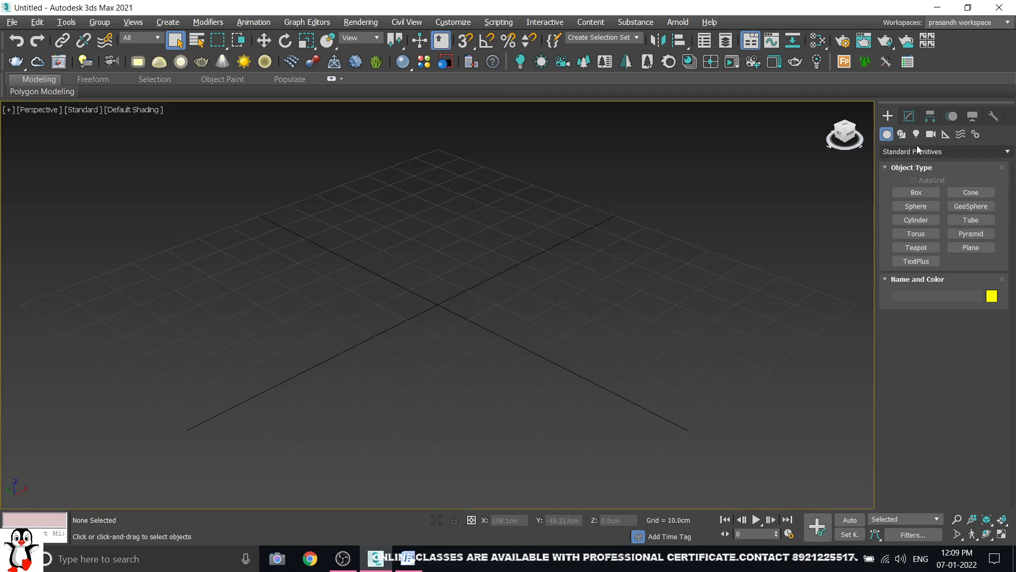
pyautogui.click(902, 134)
pyautogui.scroll(-5, 464, 297)
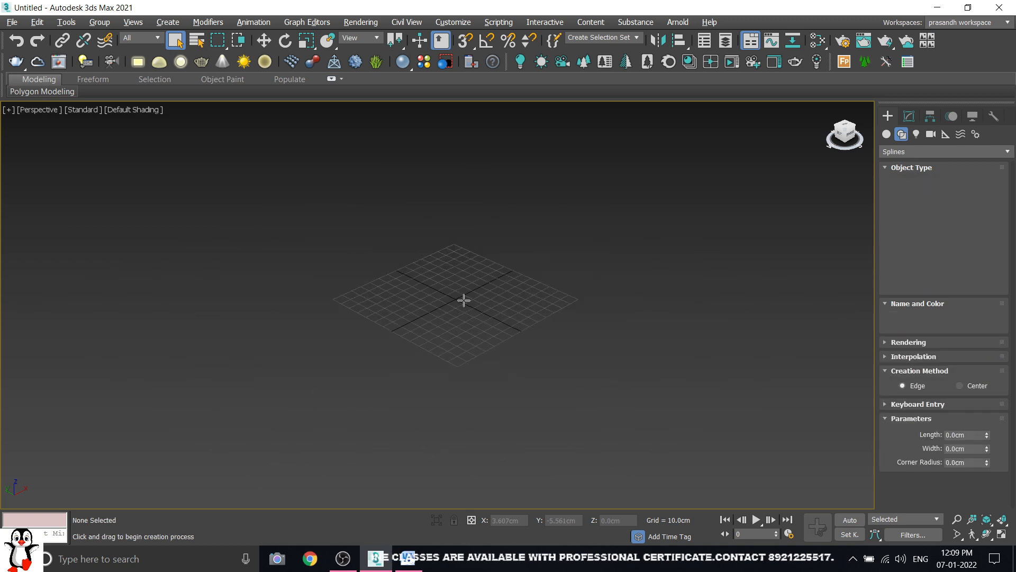
pyautogui.moveTo(449, 253); pyautogui.dragTo(581, 409)
pyautogui.rightClick(550, 244)
pyautogui.click(626, 316)
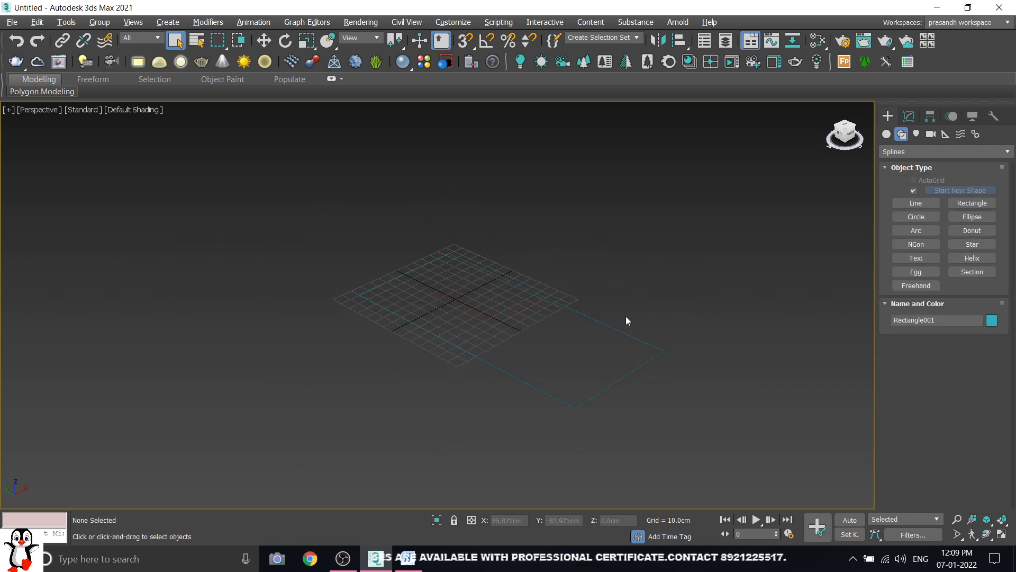
pyautogui.scroll(3, 639, 357)
pyautogui.press('g')
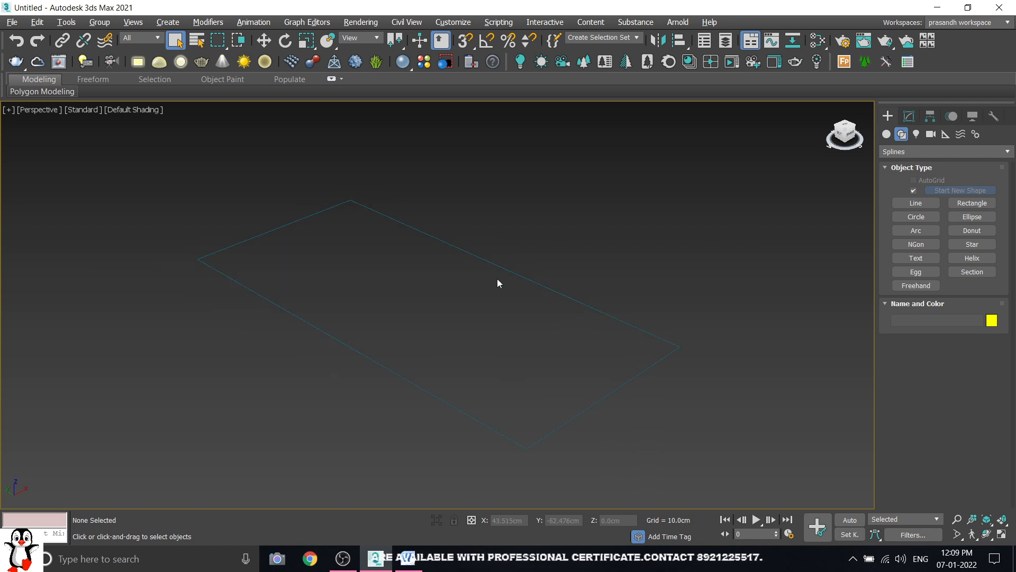
# - Change the rectangle's object color to white and deselect it
pyautogui.moveTo(497, 279); pyautogui.dragTo(509, 277, button='middle')
pyautogui.click(519, 267)
pyautogui.click(992, 320)
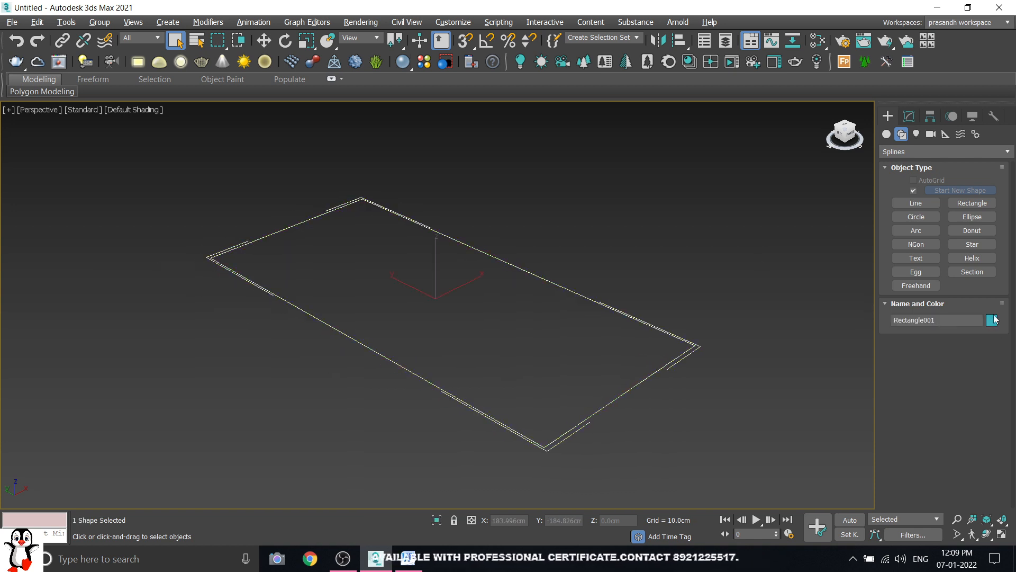
pyautogui.click(435, 223)
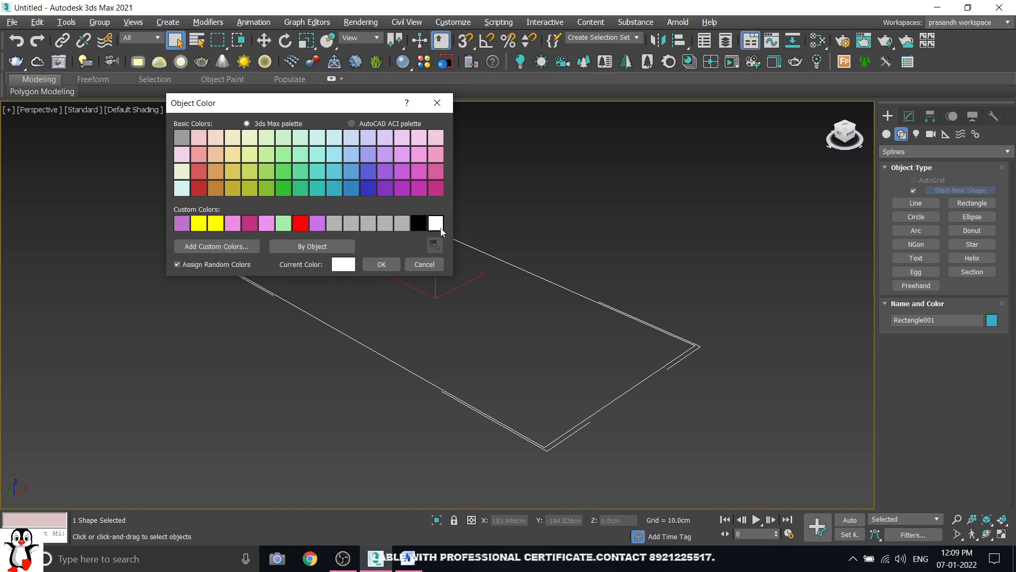
pyautogui.click(381, 264)
pyautogui.click(748, 259)
pyautogui.moveTo(748, 258); pyautogui.dragTo(705, 268, button='middle')
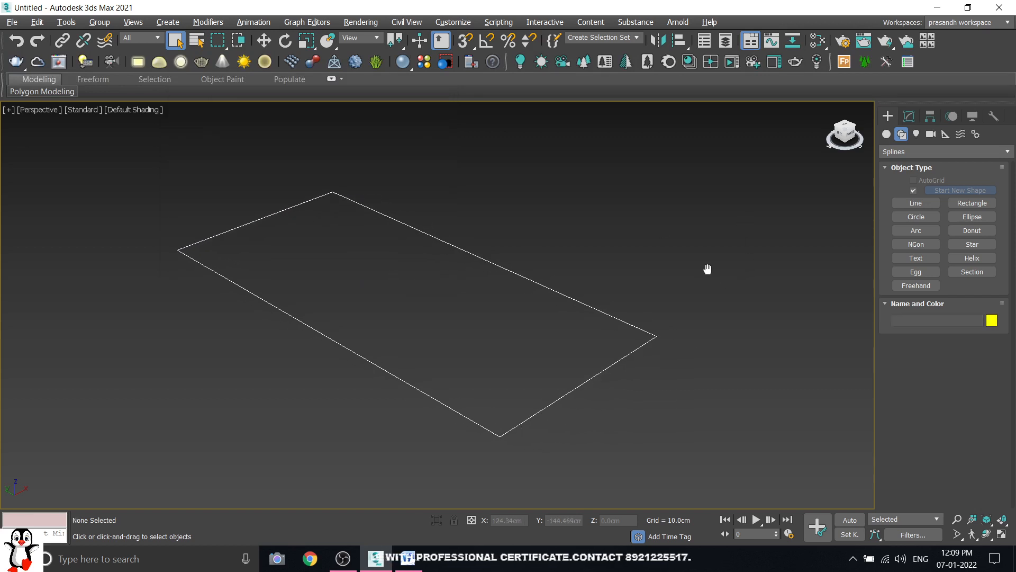
# - Select the rectangle and open its parameters for modification
pyautogui.scroll(3, 503, 292)
pyautogui.click(543, 265)
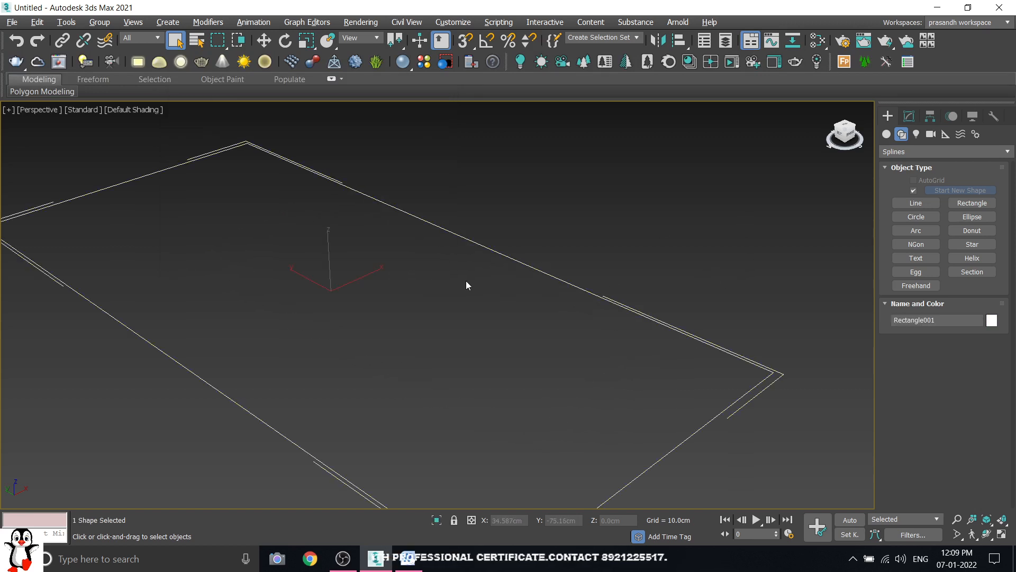
pyautogui.click(910, 117)
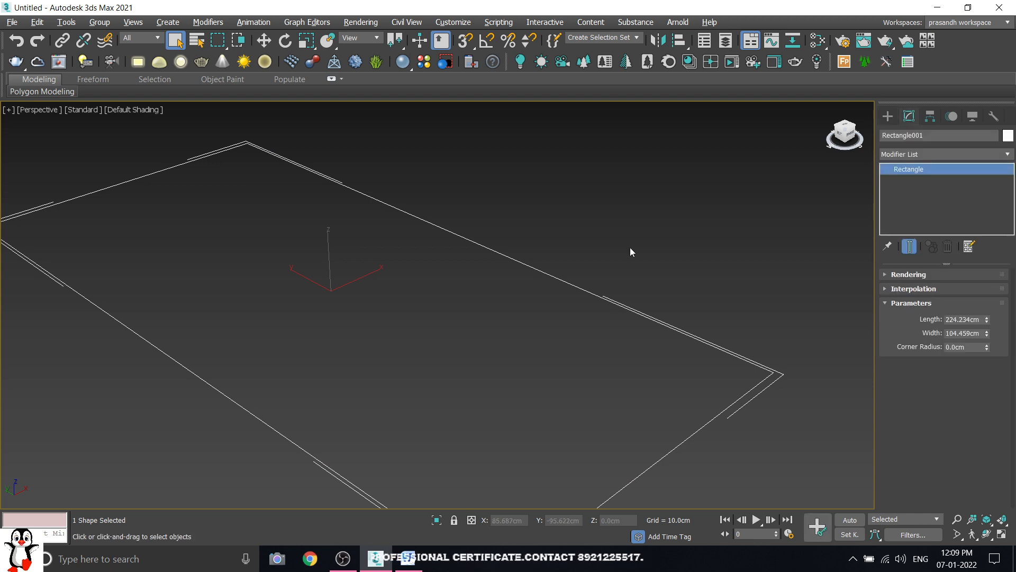
pyautogui.click(603, 296)
pyautogui.click(595, 299)
pyautogui.scroll(-3, 635, 328)
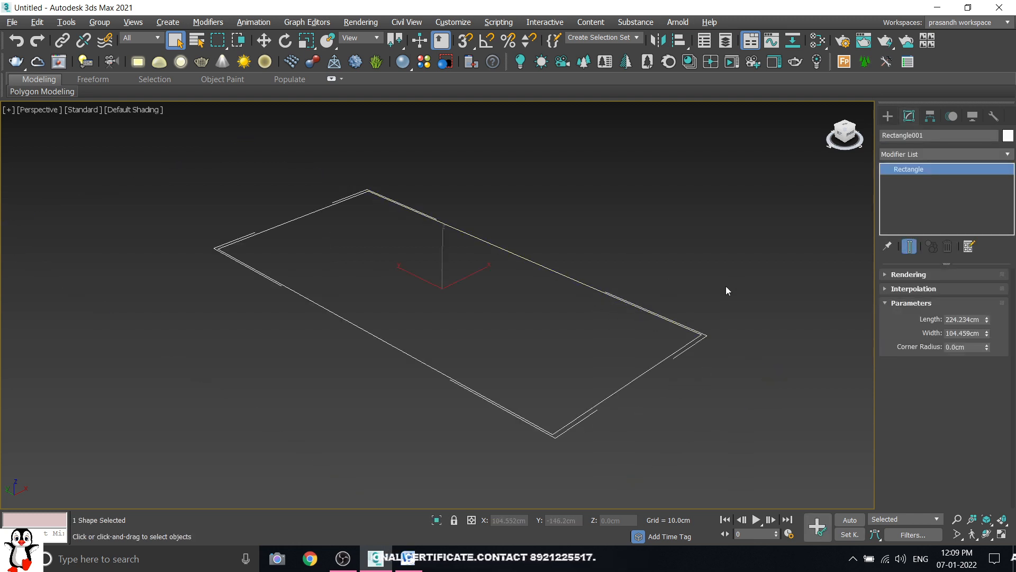
# - Turn off Selection Brackets in the Perspective viewport's per-view preferences
pyautogui.click(492, 226)
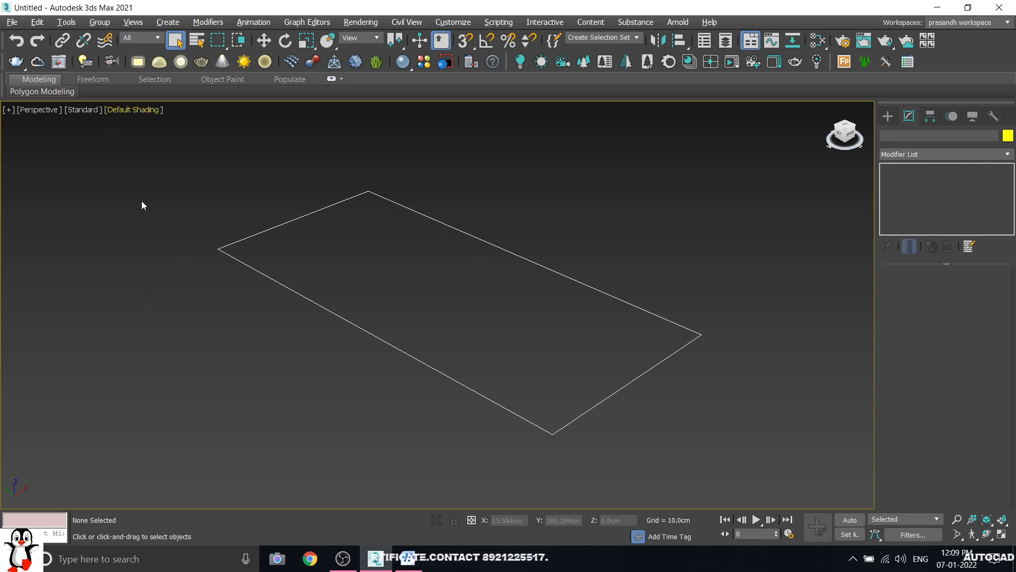
pyautogui.click(132, 110)
pyautogui.click(144, 289)
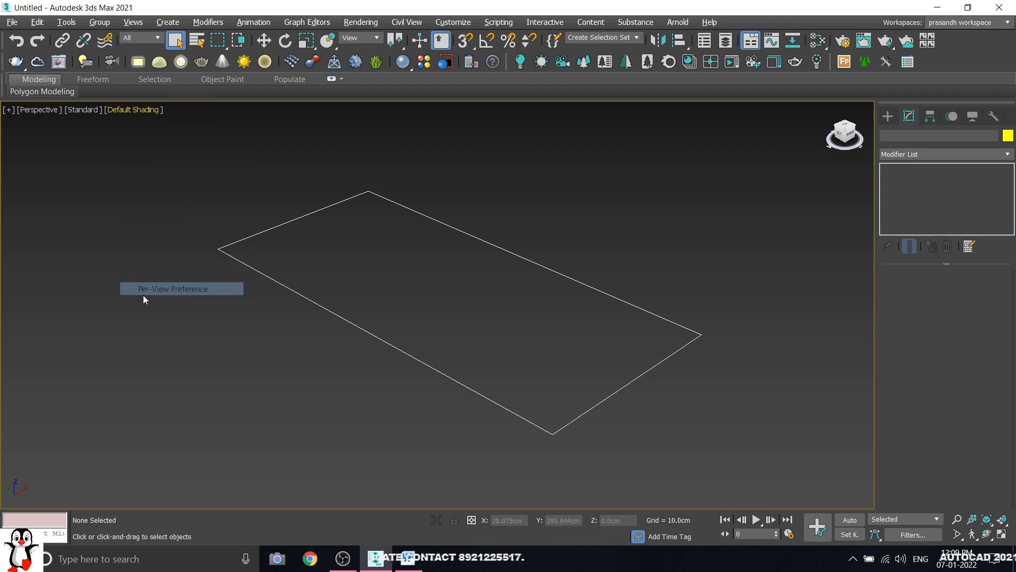
pyautogui.click(216, 176)
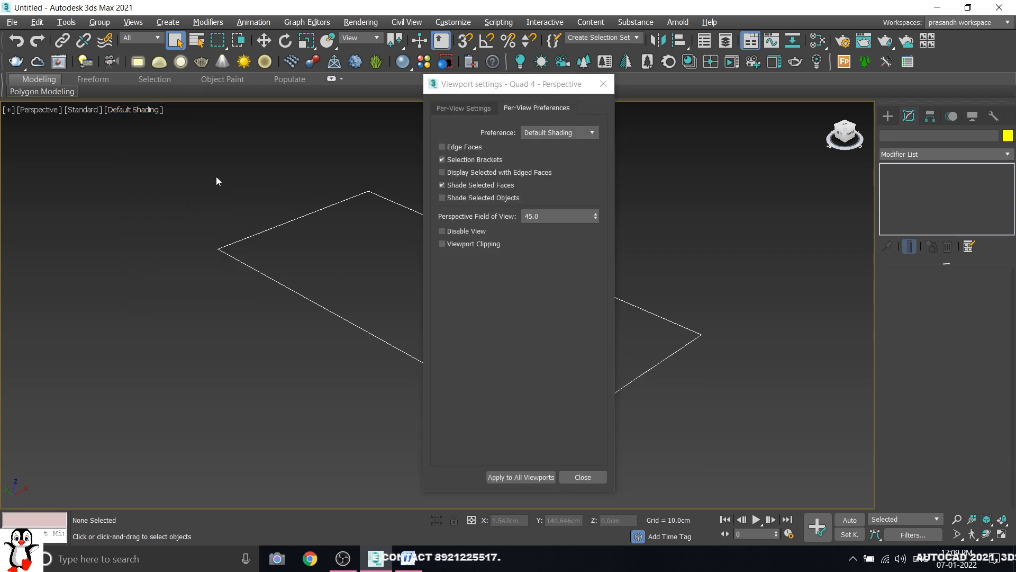
pyautogui.click(458, 161)
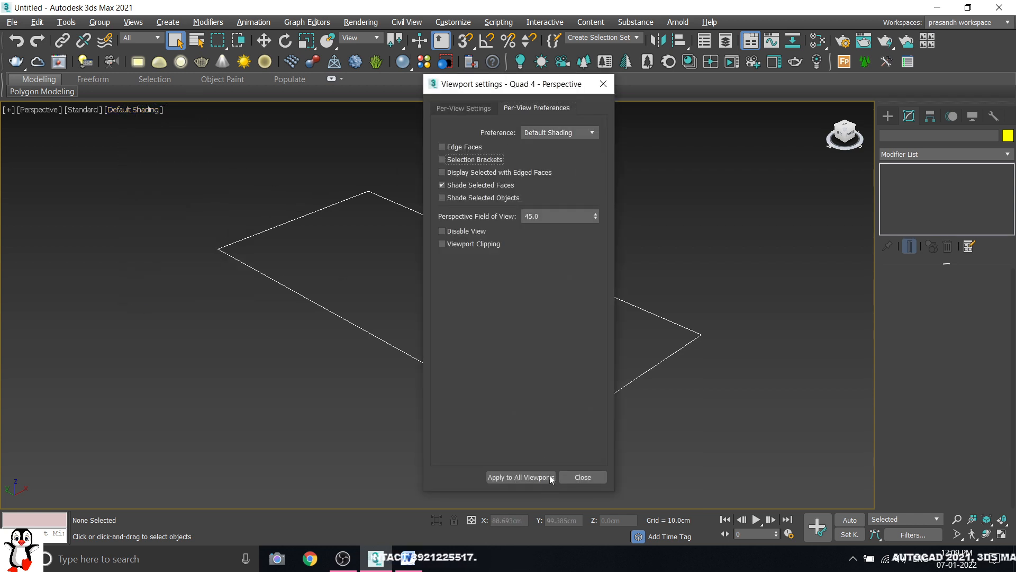
pyautogui.click(583, 478)
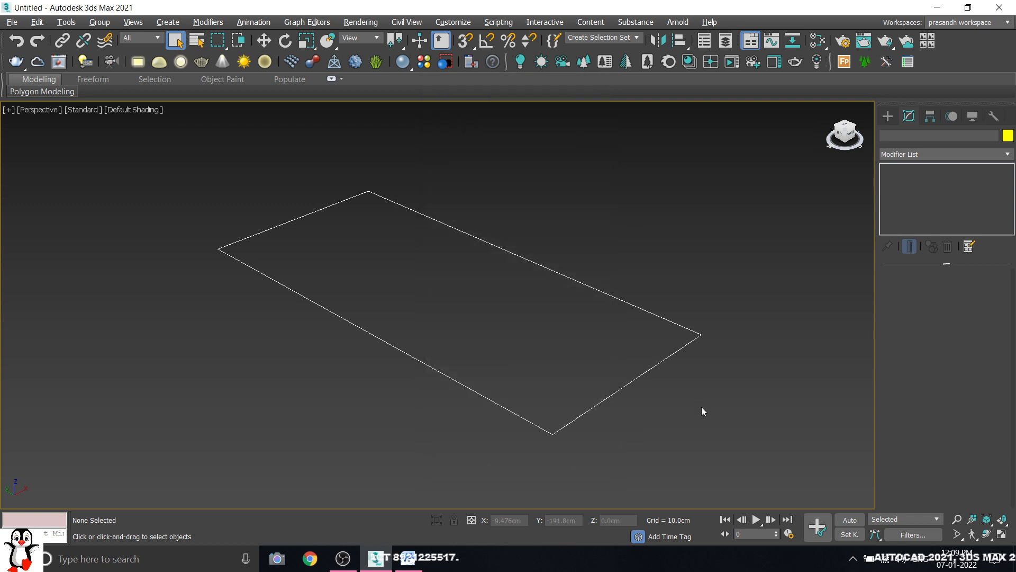
# - Convert the selected rectangle to an Editable Spline and enter its Vertex sub-object level
pyautogui.click(651, 369)
pyautogui.keyDown('alt'); pyautogui.moveTo(704, 359); pyautogui.dragTo(439, 368, button='middle'); pyautogui.keyUp('alt')
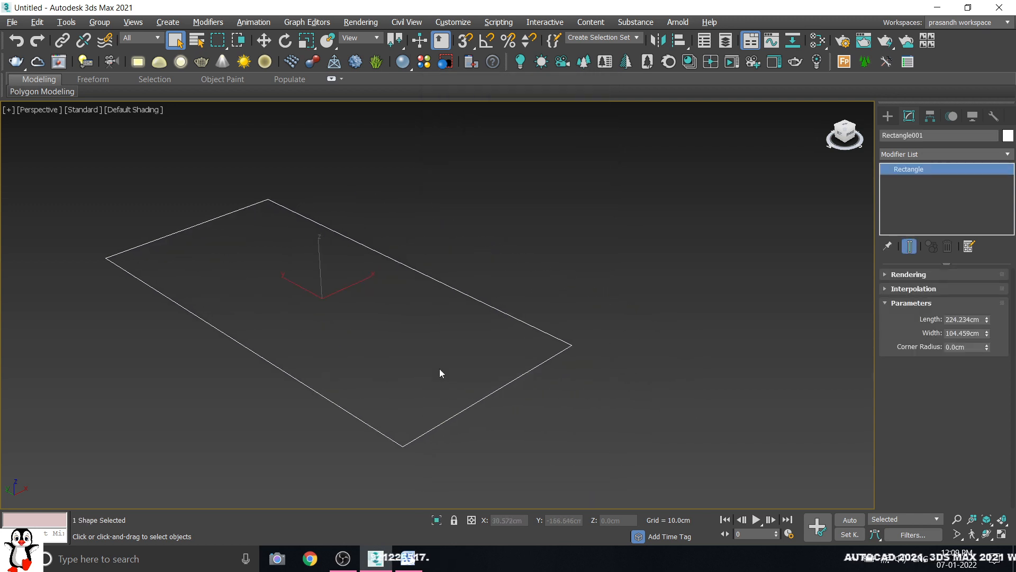
pyautogui.scroll(5, 351, 358)
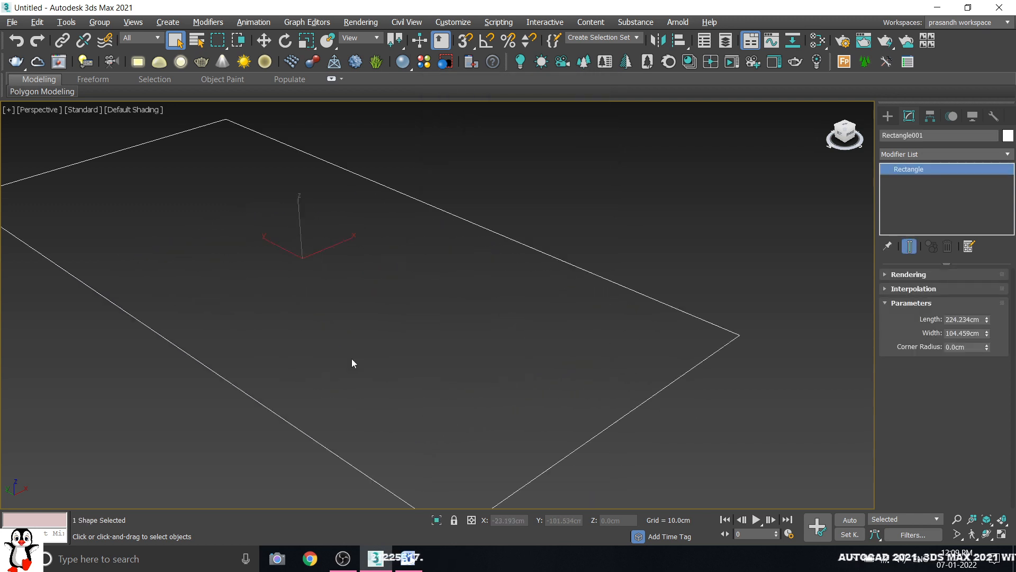
pyautogui.rightClick(934, 171)
pyautogui.click(941, 243)
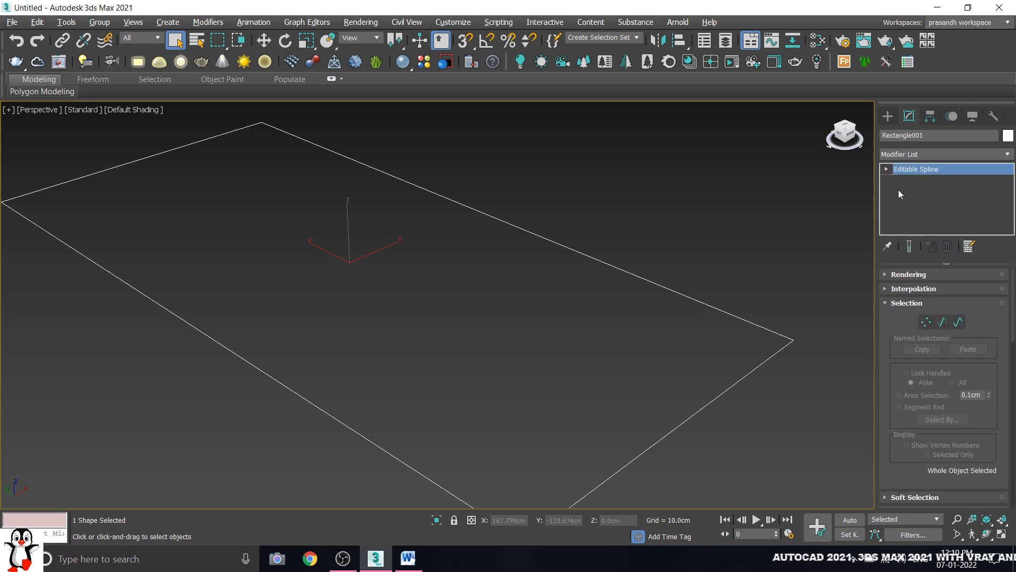
pyautogui.click(886, 169)
pyautogui.click(909, 180)
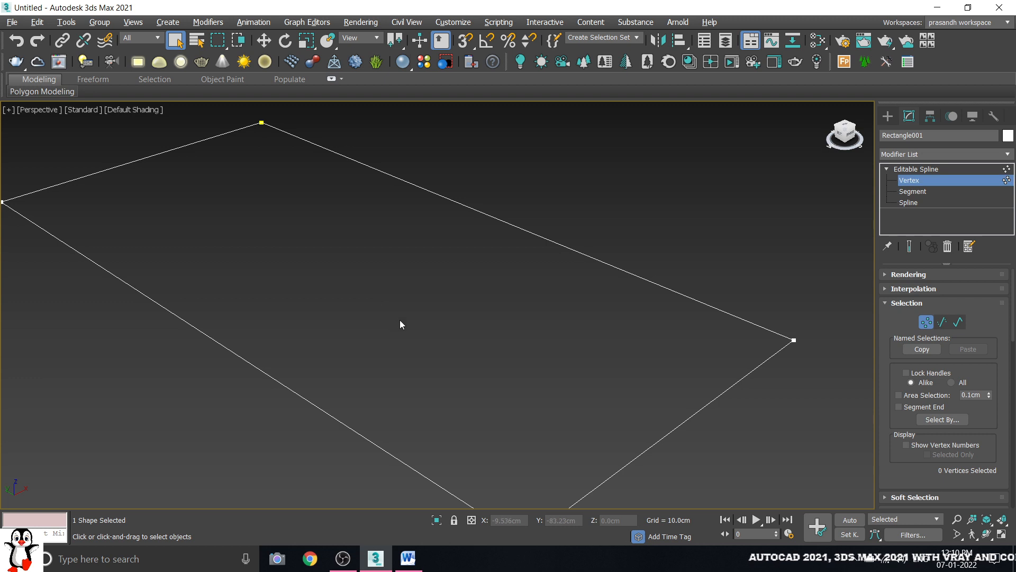
# - Widen the command area to two columns and bring the Geometry options Hide, Unhide All and Delete into view
pyautogui.scroll(-3, 401, 324)
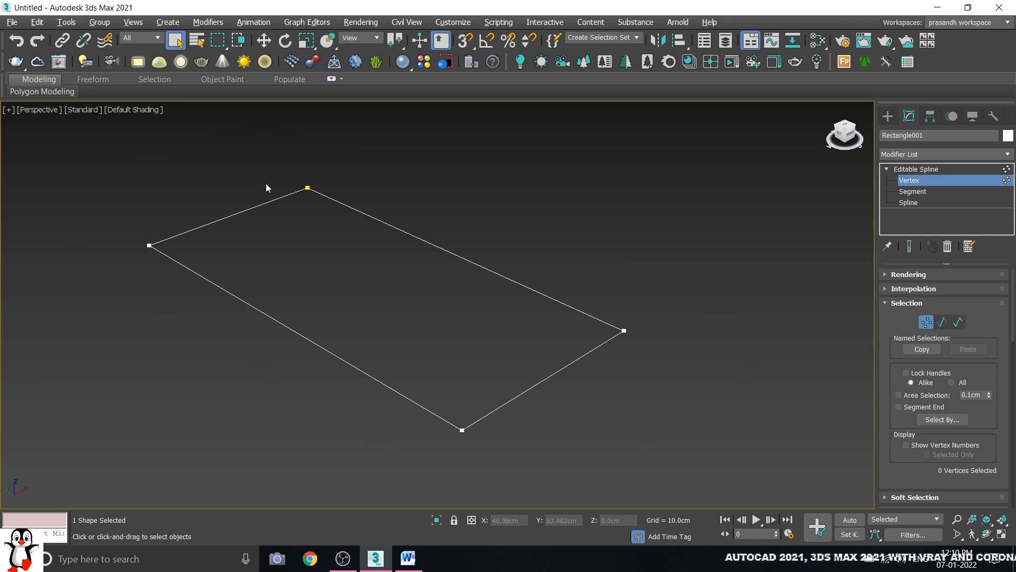
pyautogui.moveTo(876, 321); pyautogui.dragTo(650, 311)
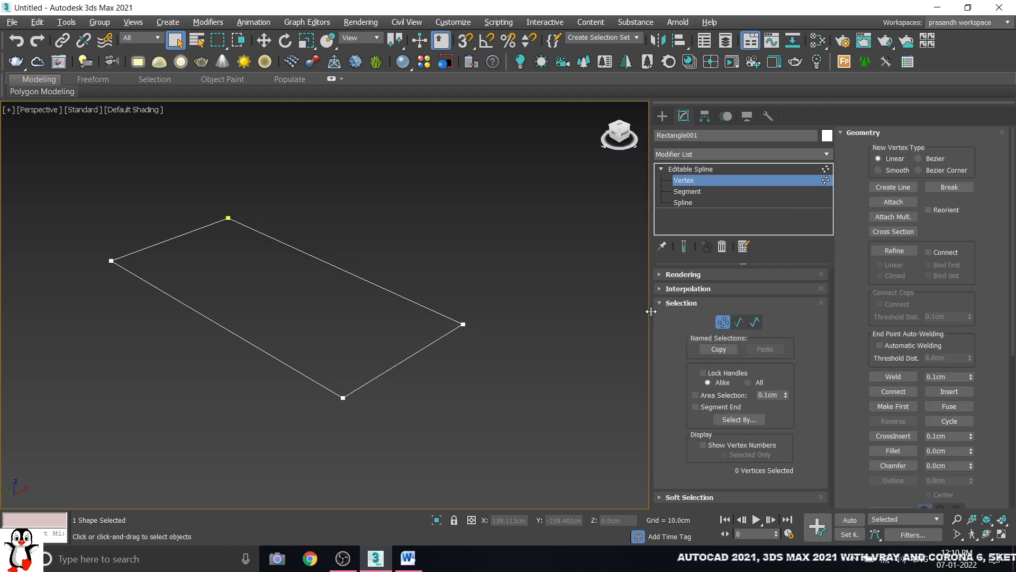
pyautogui.scroll(-3, 1011, 286)
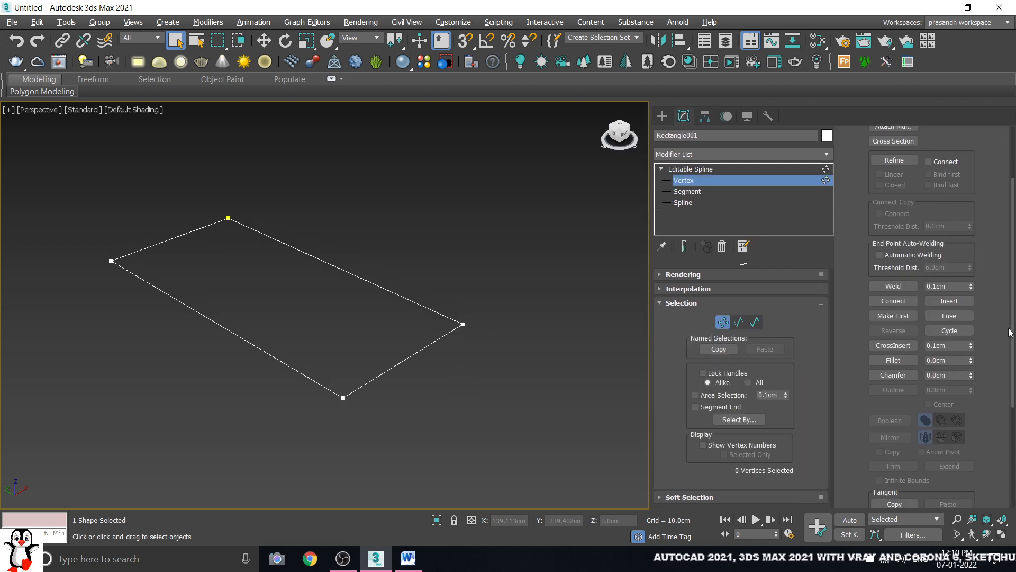
pyautogui.scroll(3, 466, 336)
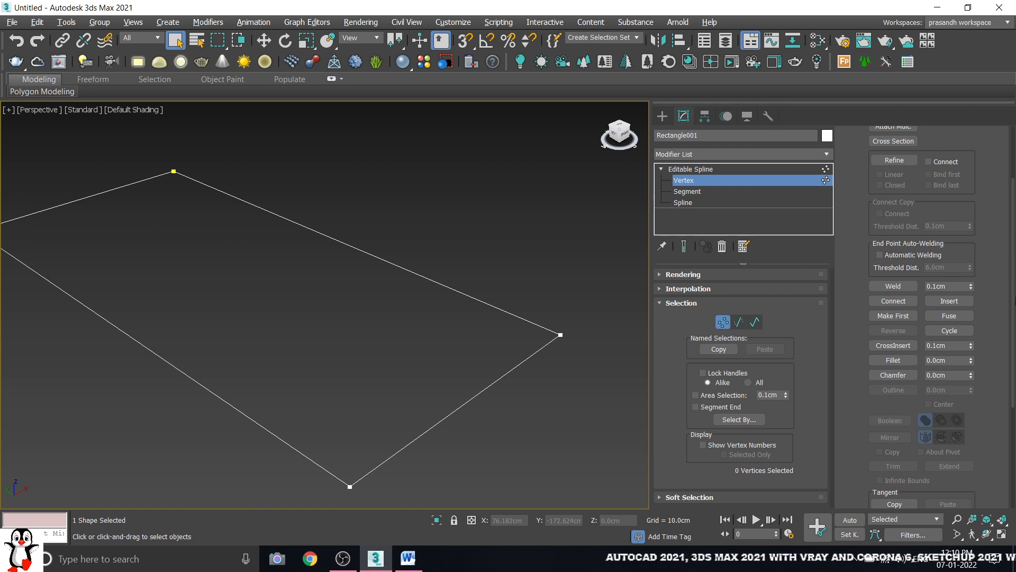
pyautogui.moveTo(1011, 289); pyautogui.dragTo(1011, 365)
pyautogui.scroll(2, 1012, 368)
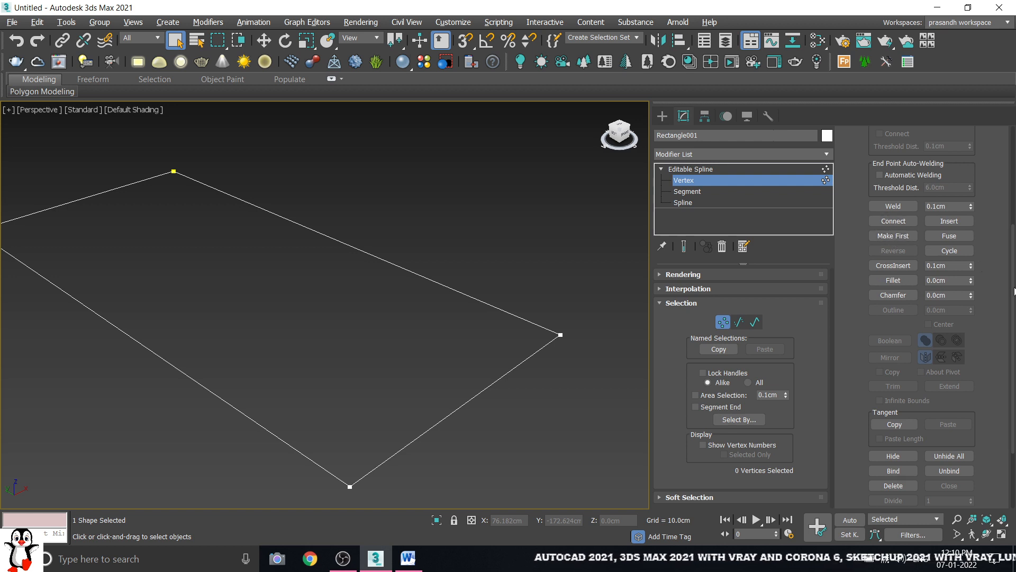
pyautogui.scroll(-1, 1012, 306)
pyautogui.scroll(-2, 1012, 306)
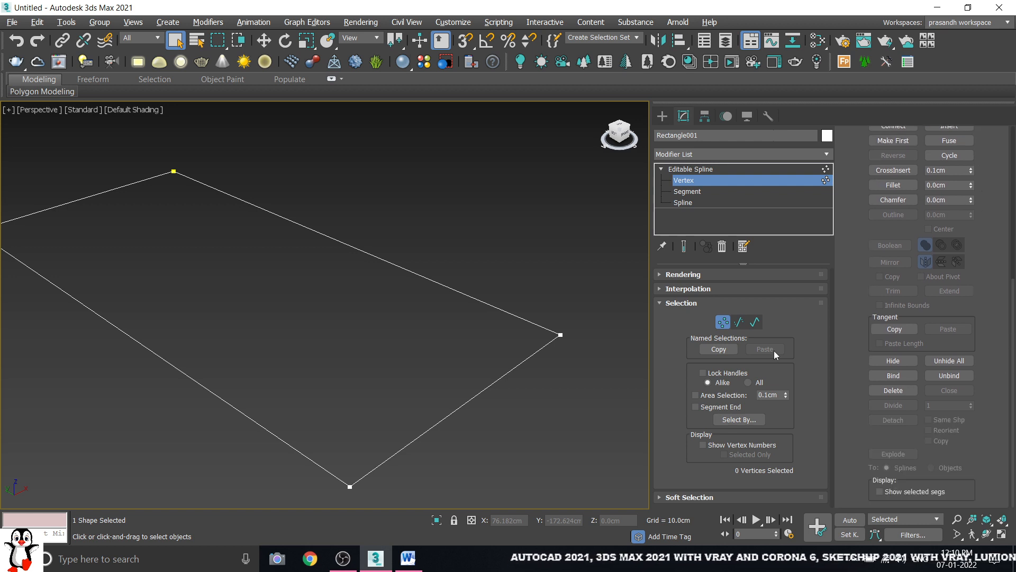
pyautogui.keyDown('alt'); pyautogui.moveTo(248, 304); pyautogui.dragTo(263, 286, button='middle'); pyautogui.keyUp('alt')
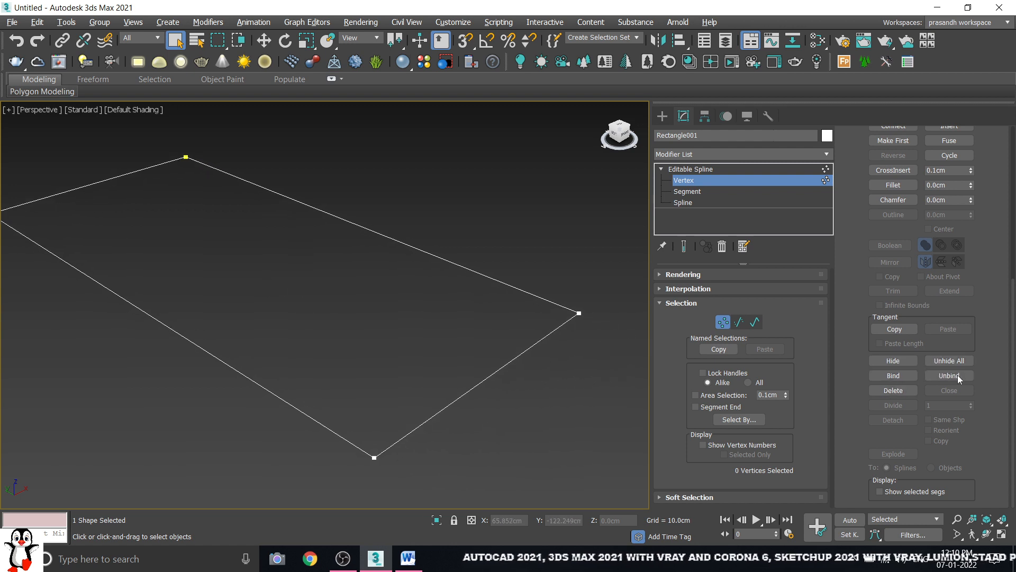
pyautogui.click(915, 375)
pyautogui.moveTo(380, 290); pyautogui.dragTo(381, 294, button='middle')
pyautogui.click(926, 375)
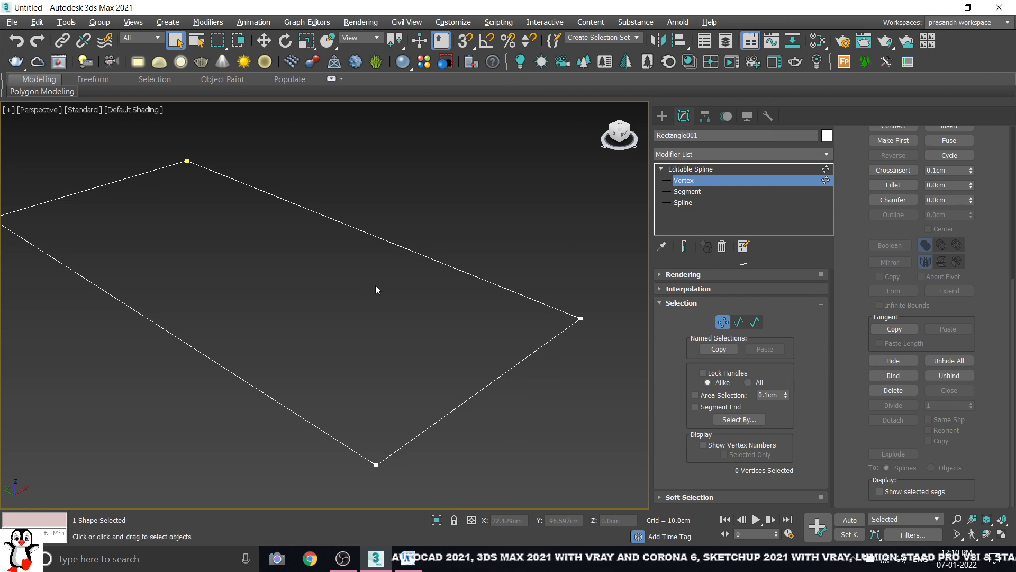
pyautogui.moveTo(376, 288)
pyautogui.mouseDown(button='middle')
pyautogui.moveTo(356, 279)
pyautogui.moveTo(390, 274)
pyautogui.mouseUp(button='middle')
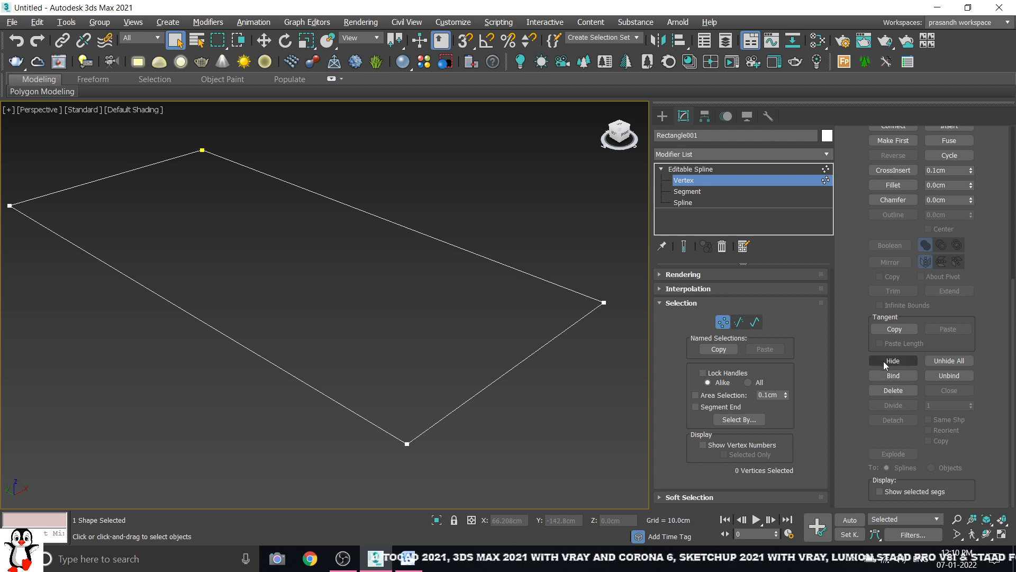
# - Try hiding the rectangle's rightmost corner vertex with Hide, and undo the hide
pyautogui.moveTo(556, 331); pyautogui.dragTo(516, 332, button='middle')
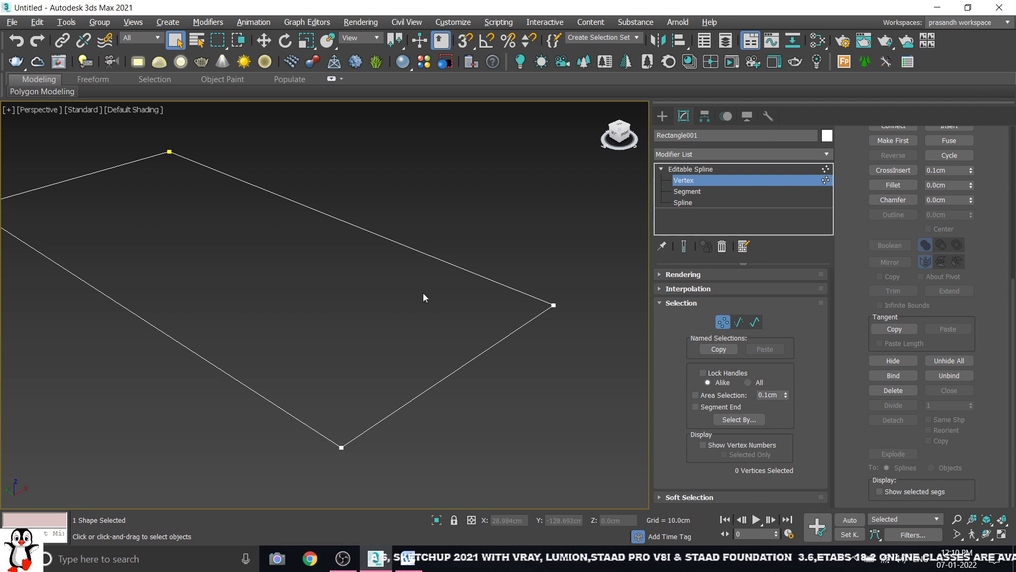
pyautogui.scroll(-2, 497, 359)
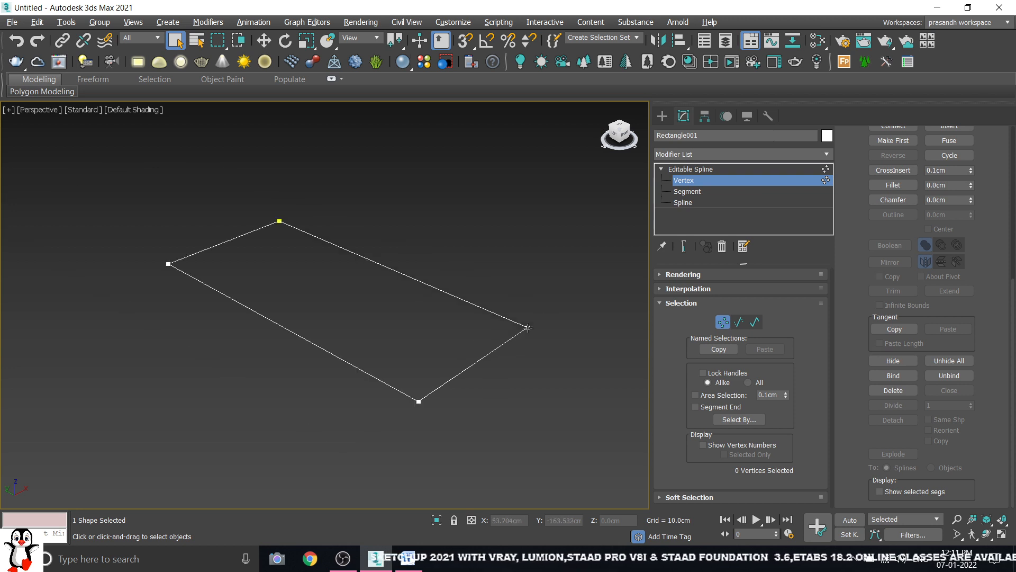
pyautogui.moveTo(553, 324); pyautogui.dragTo(539, 316, button='middle')
pyautogui.scroll(4, 451, 329)
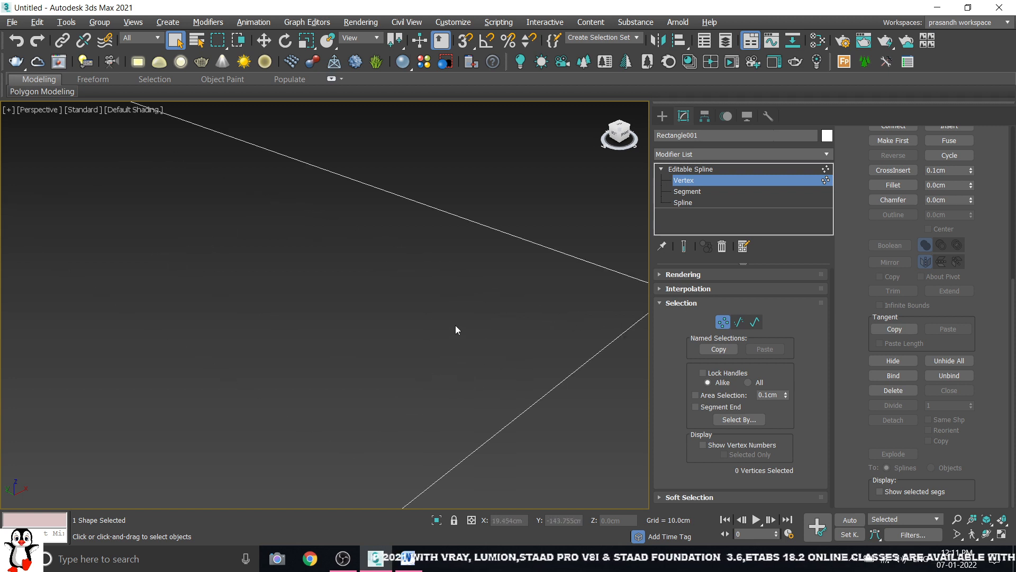
pyautogui.scroll(-4, 456, 329)
pyautogui.moveTo(458, 331); pyautogui.dragTo(463, 351, button='middle')
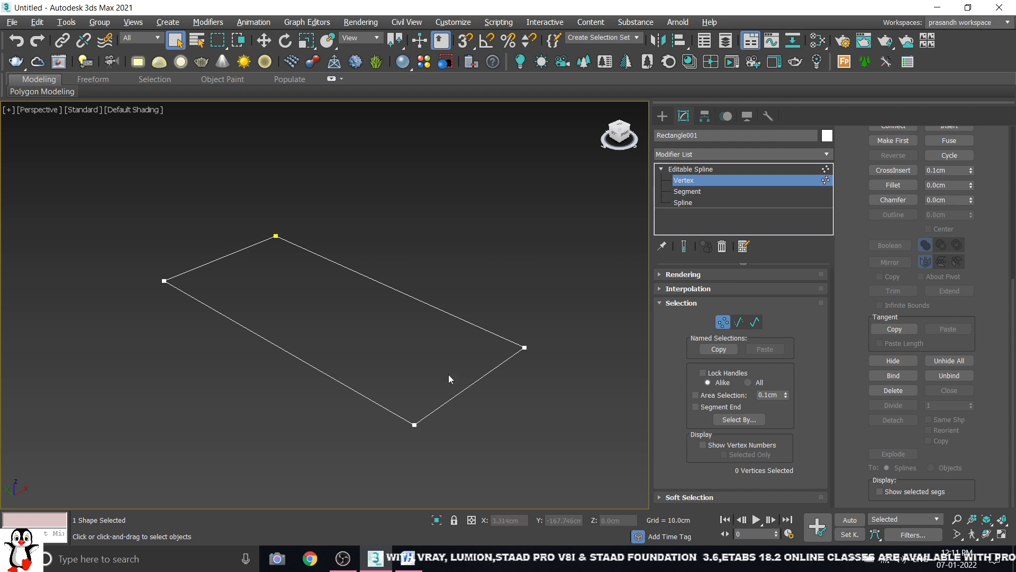
pyautogui.moveTo(544, 330); pyautogui.dragTo(506, 377)
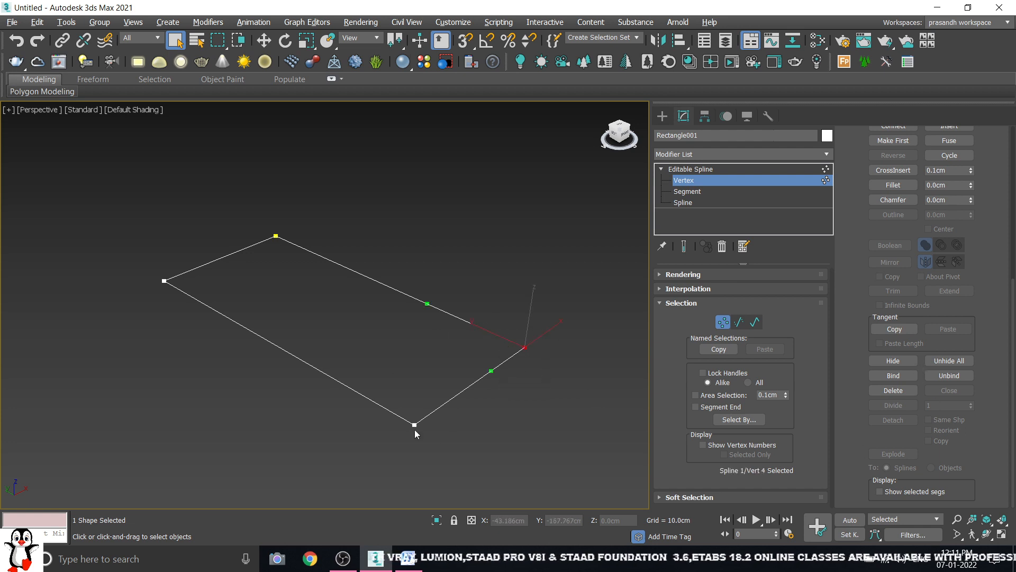
pyautogui.click(893, 361)
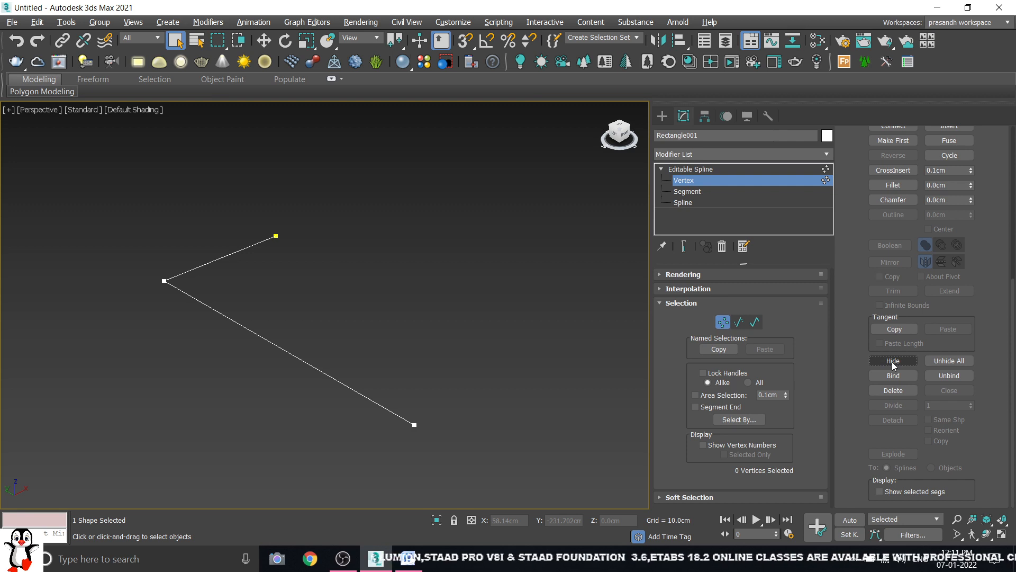
pyautogui.hotkey('ctrl', 'z')
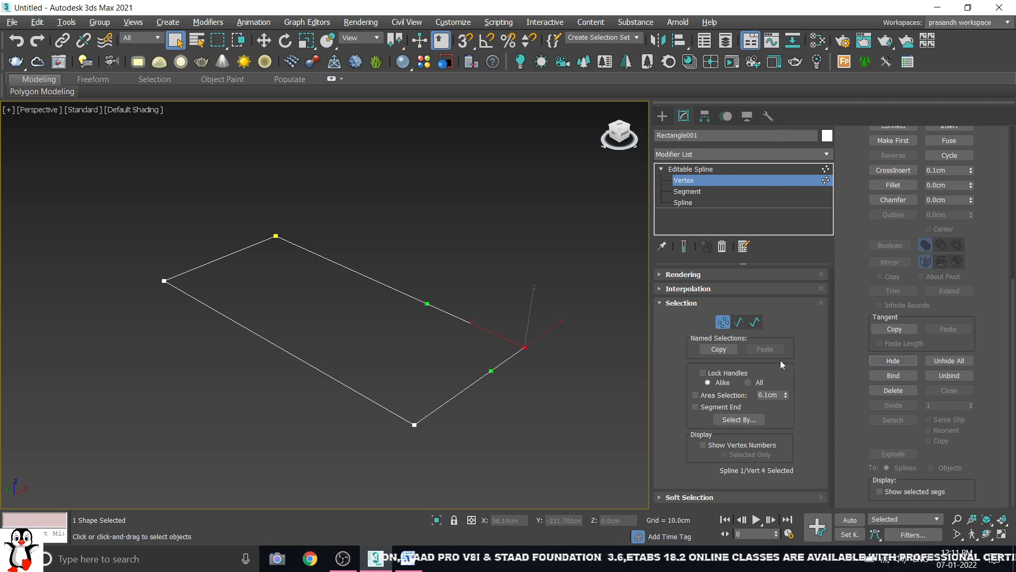
# - Select each of the rectangle's four corner vertices in turn to examine them, and clear the selection
pyautogui.click(587, 306)
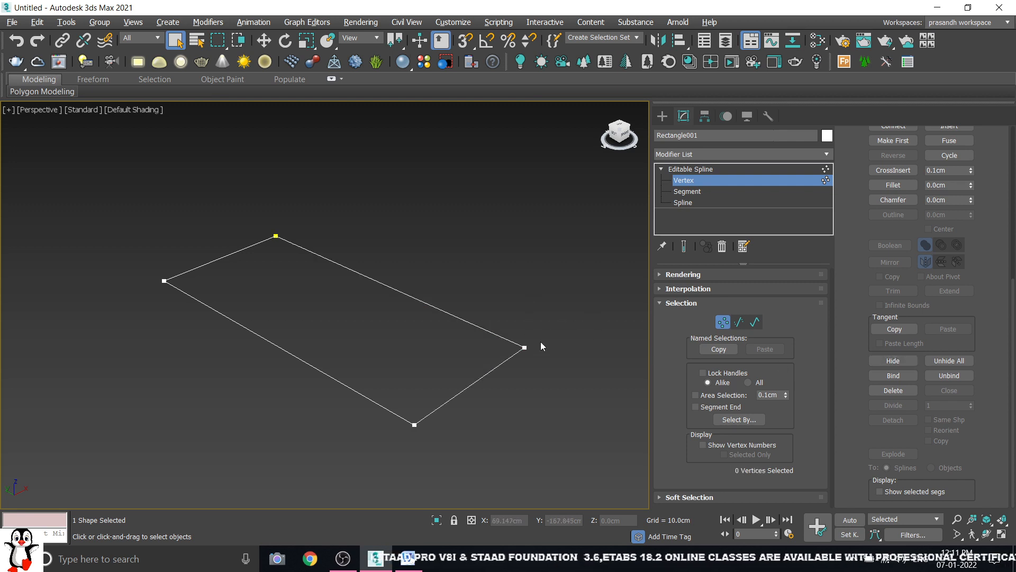
pyautogui.click(524, 347)
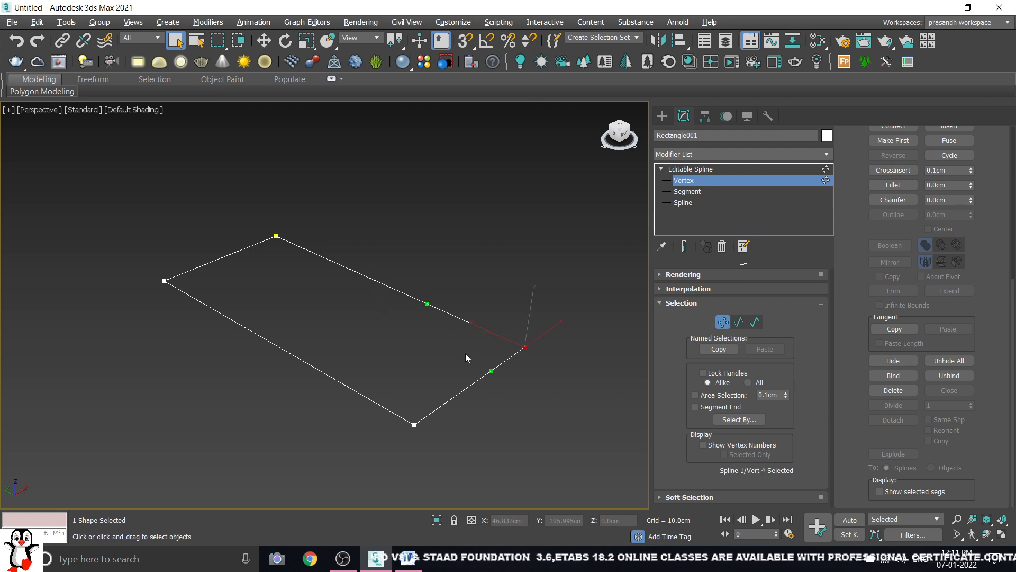
pyautogui.click(600, 409)
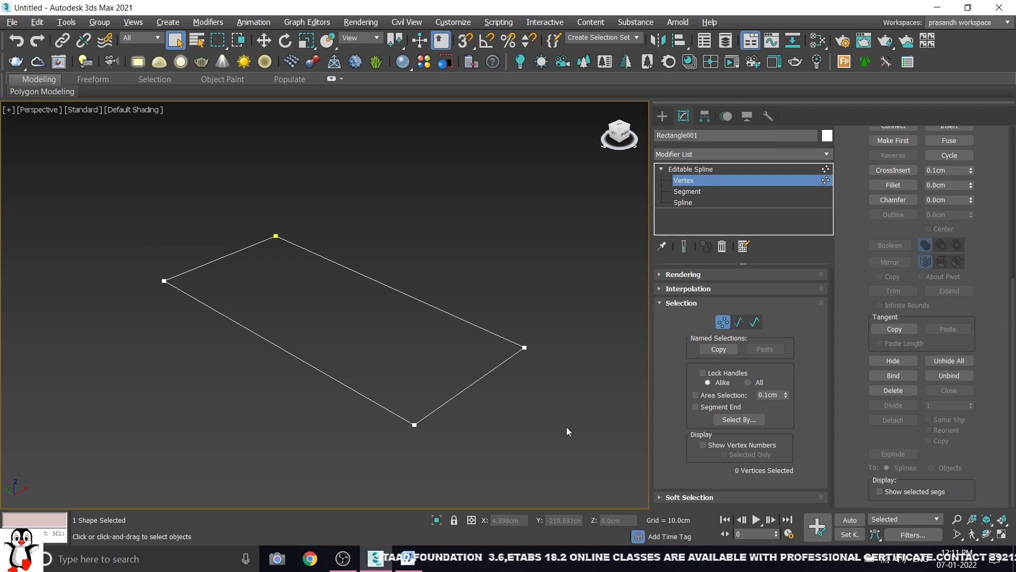
pyautogui.click(275, 235)
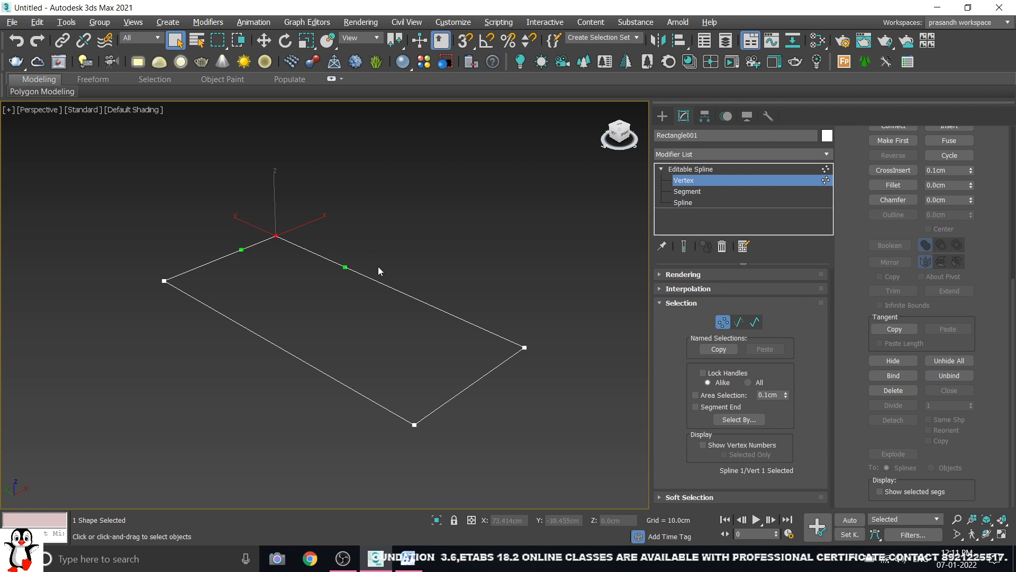
pyautogui.click(164, 281)
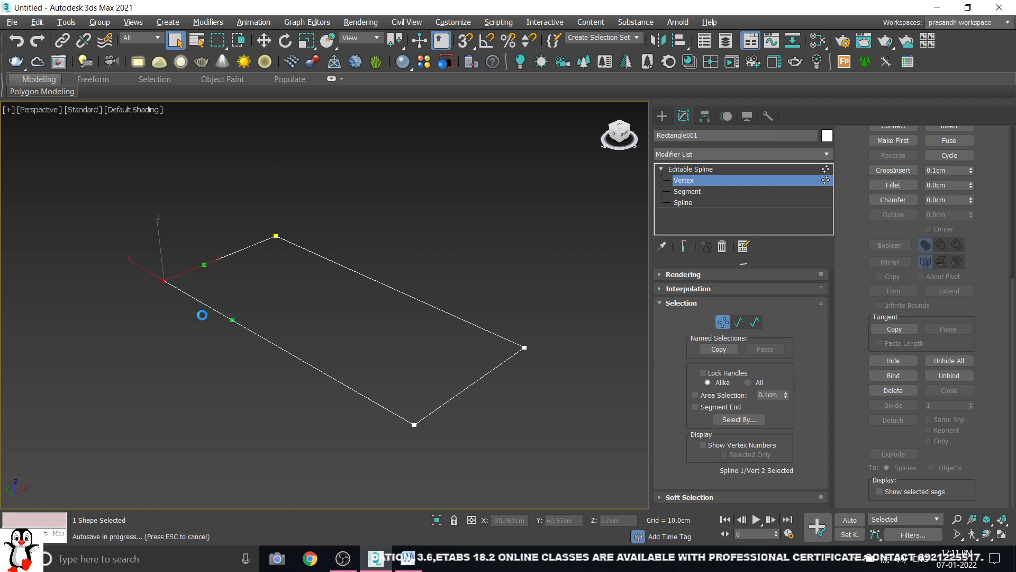
pyautogui.click(414, 424)
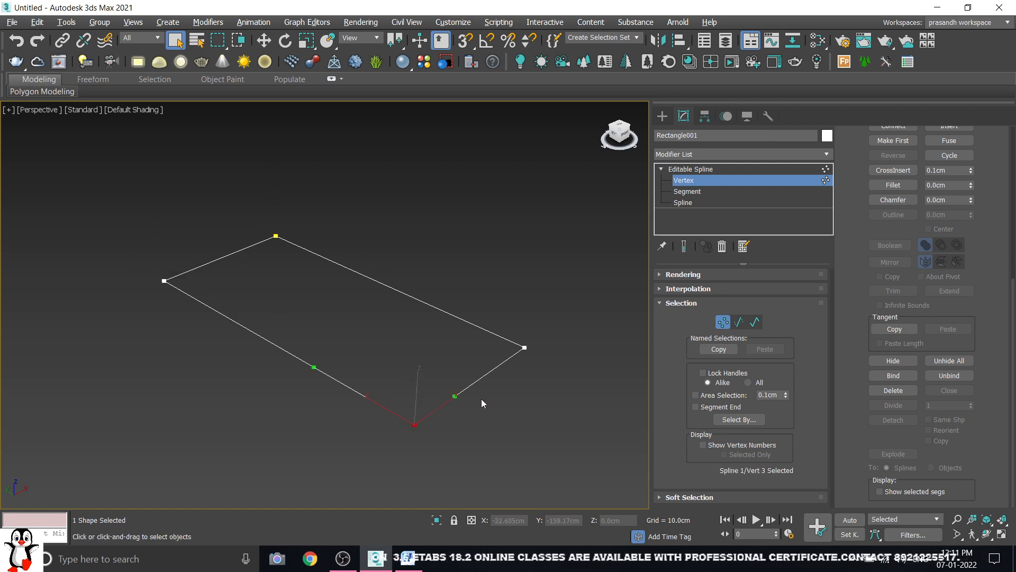
pyautogui.click(525, 347)
pyautogui.click(502, 373)
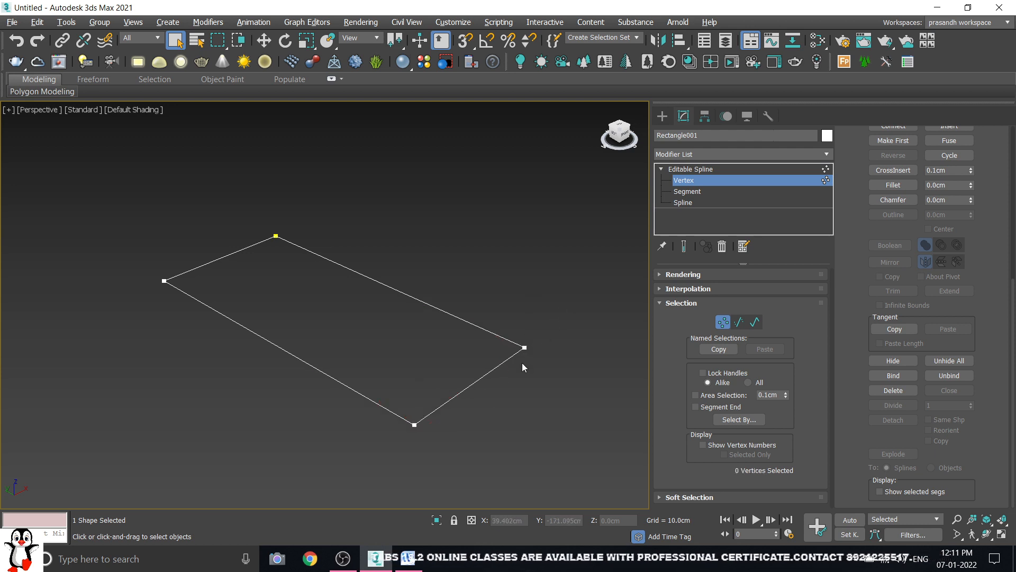
# - Hide the rectangle's rightmost corner vertex, and hide the first vertex at the far corner as well
pyautogui.click(525, 347)
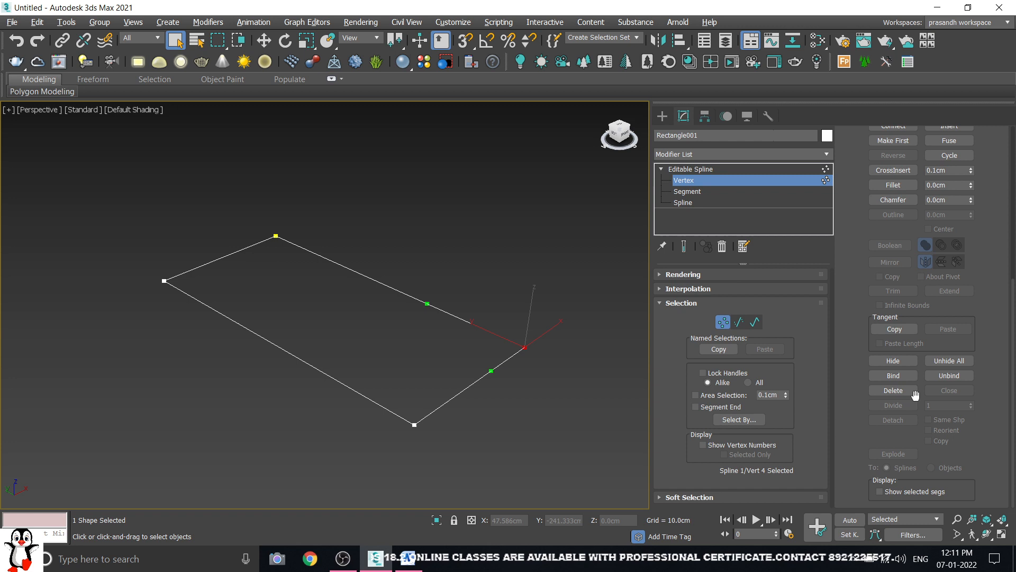
pyautogui.click(900, 362)
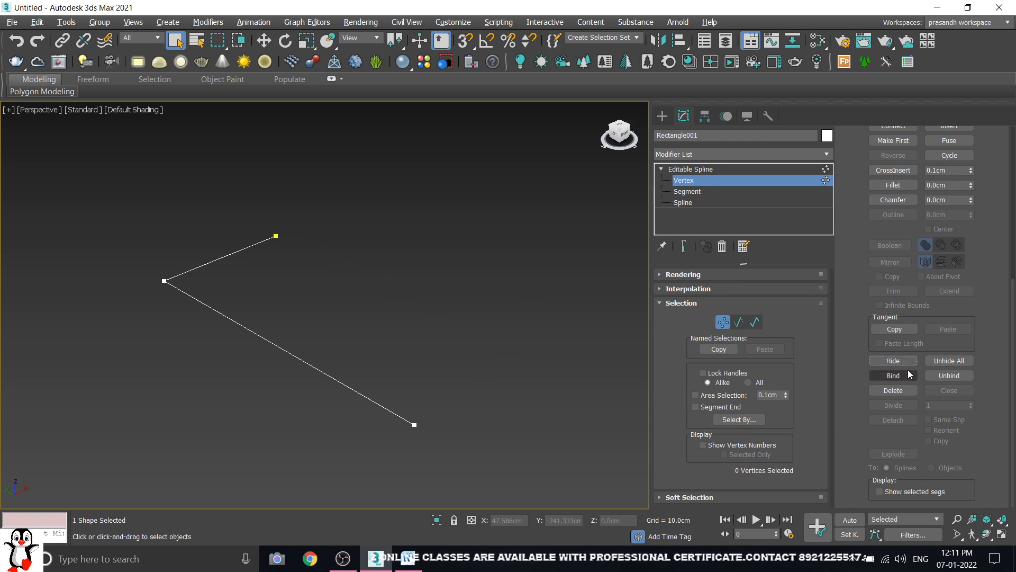
pyautogui.moveTo(253, 258); pyautogui.dragTo(254, 259)
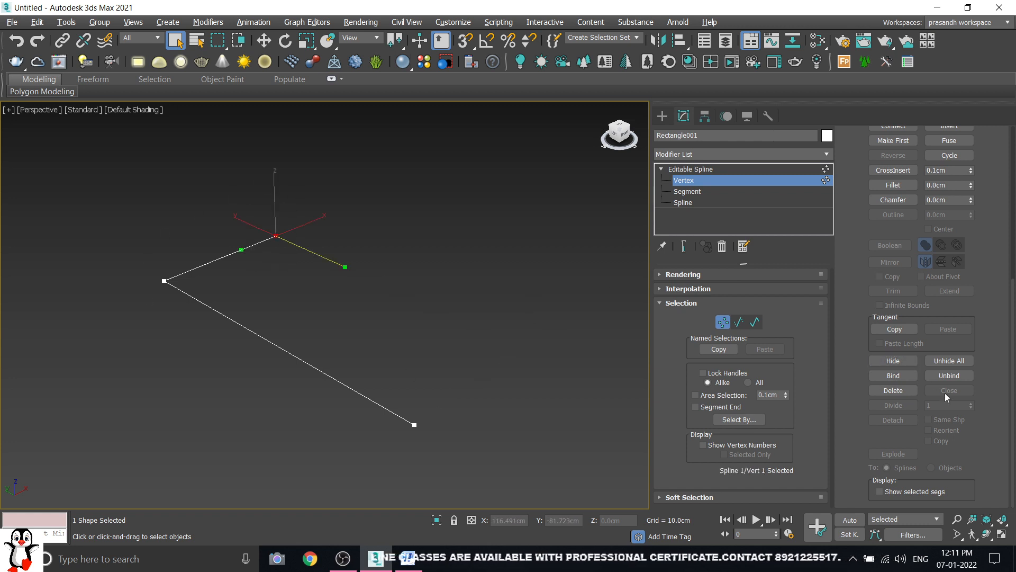
pyautogui.click(899, 362)
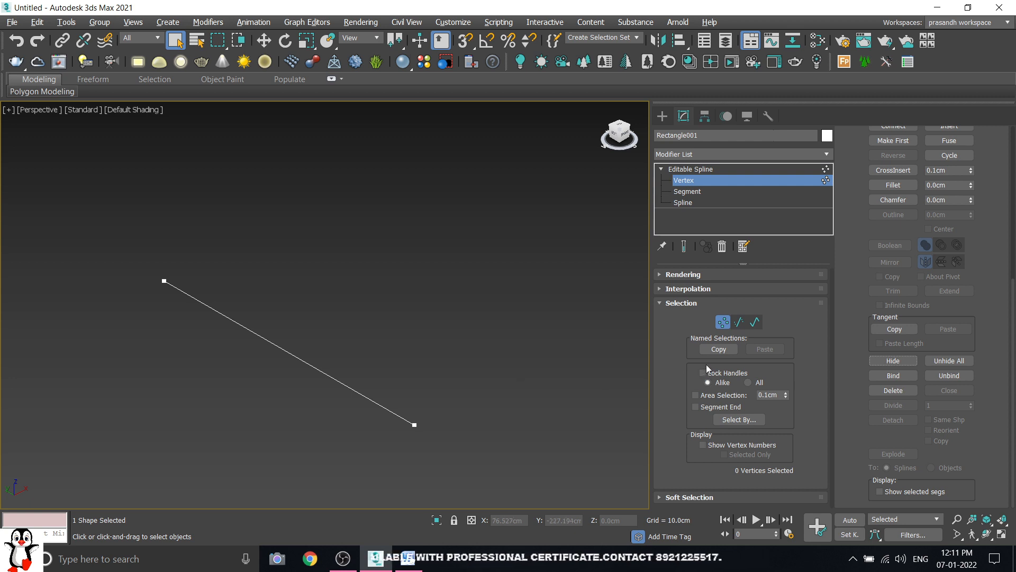
# - Undo hiding the first vertex together with its selection, and redo both actions
pyautogui.hotkey('ctrl', 'z')
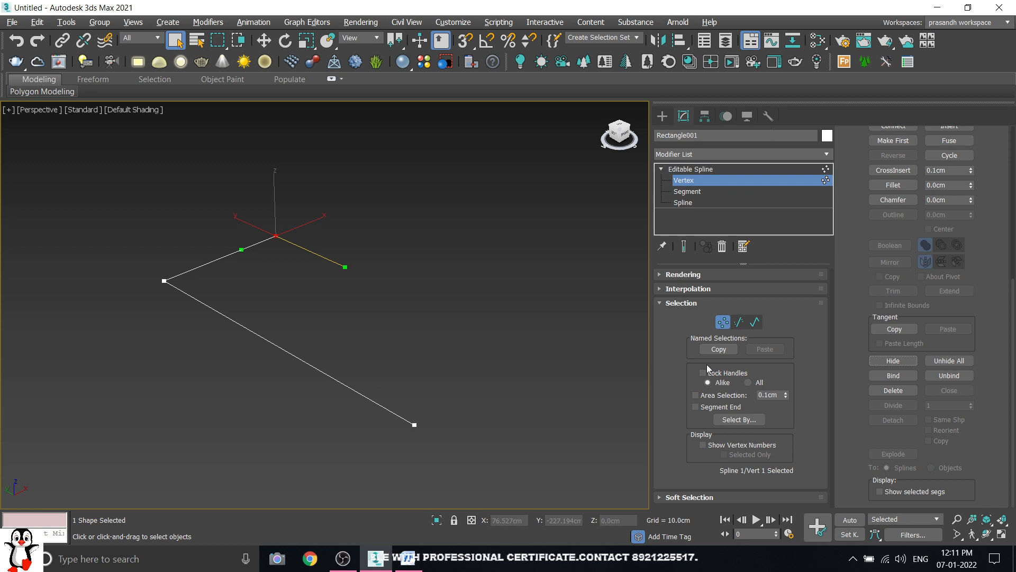
pyautogui.click(22, 46)
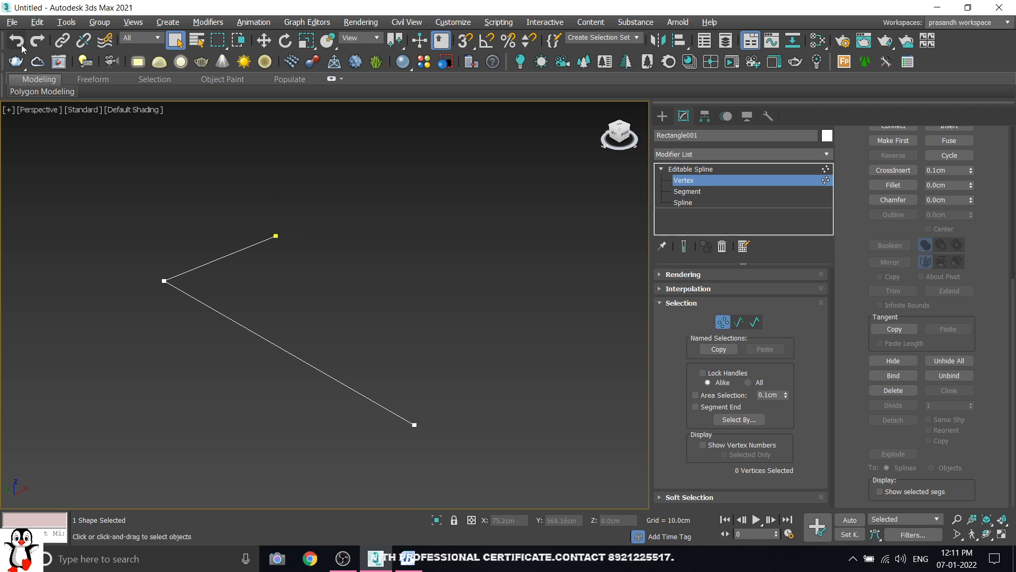
pyautogui.click(30, 46)
pyautogui.click(37, 41)
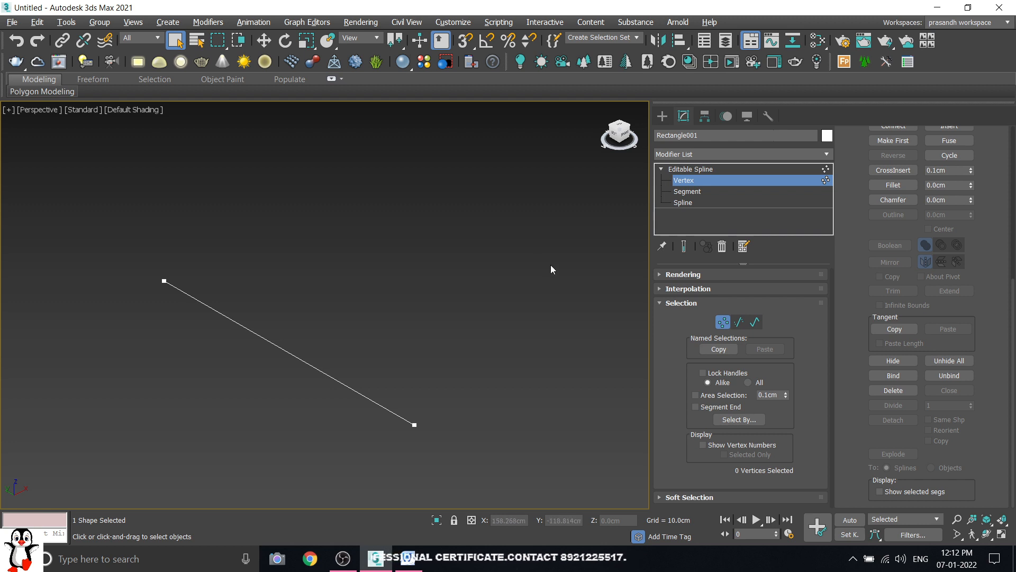
pyautogui.click(37, 21)
pyautogui.click(38, 21)
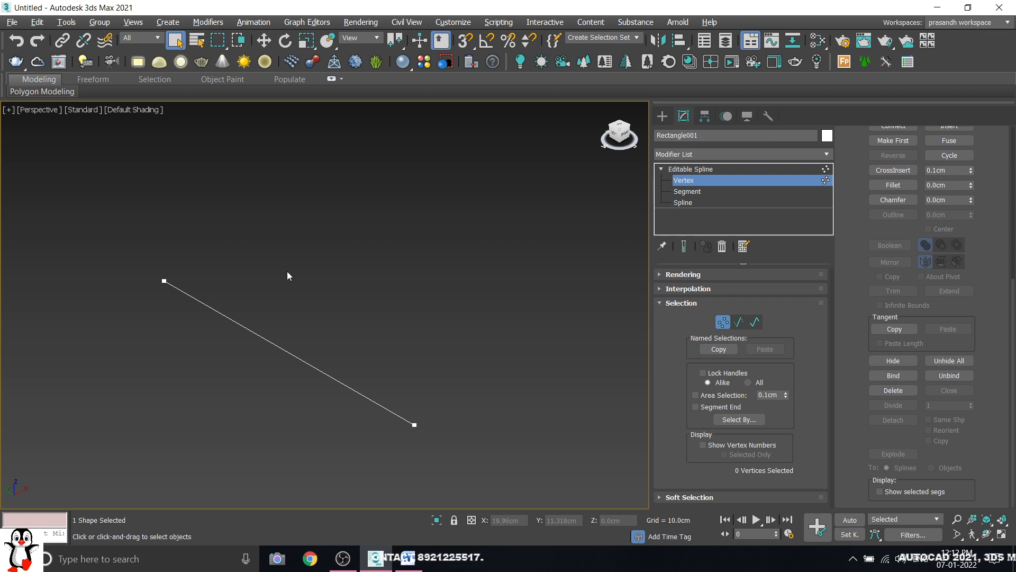
# - Restore all hidden vertices of the spline with Unhide All
pyautogui.click(947, 364)
pyautogui.scroll(3, 286, 364)
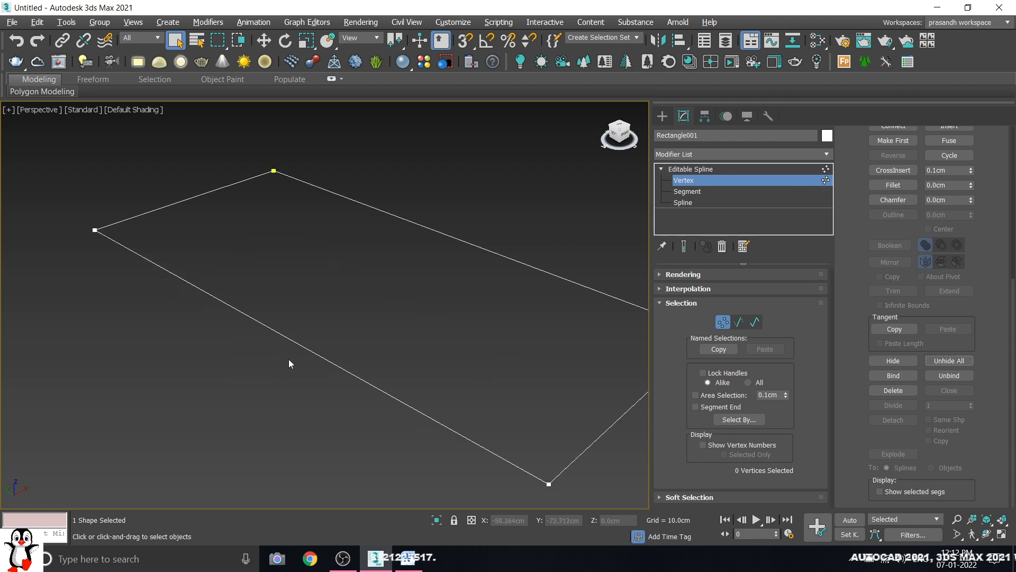
pyautogui.scroll(-3, 289, 363)
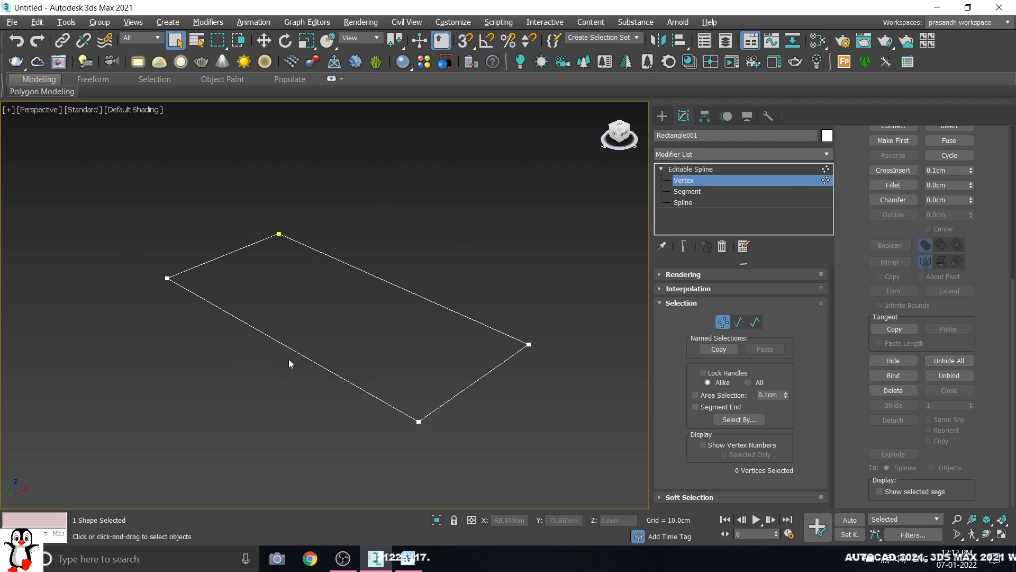
# - Try the Hide tool again on the restored rightmost corner vertex, and undo it
pyautogui.click(529, 344)
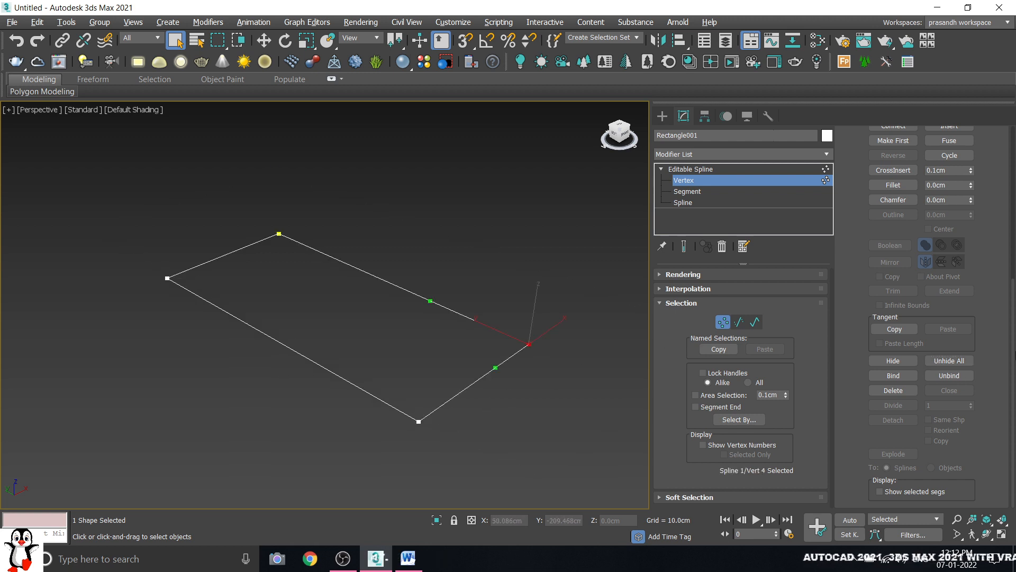
pyautogui.click(420, 359)
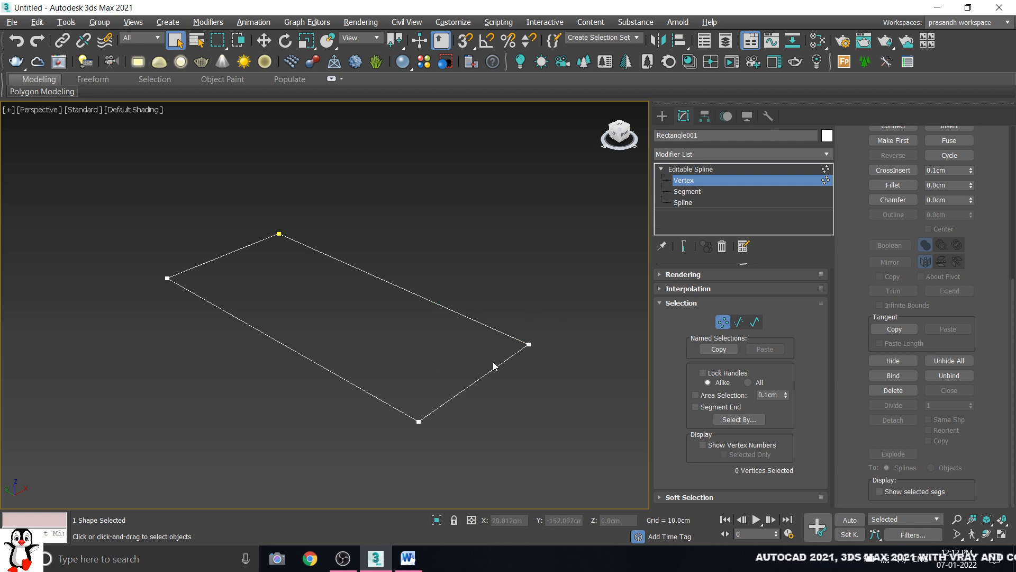
pyautogui.scroll(4, 414, 358)
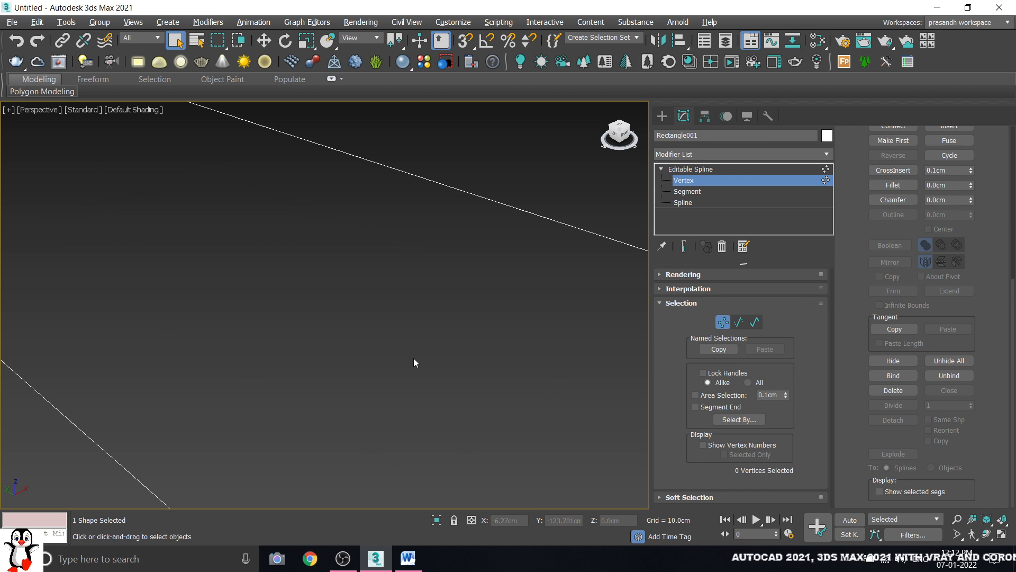
pyautogui.scroll(-4, 414, 358)
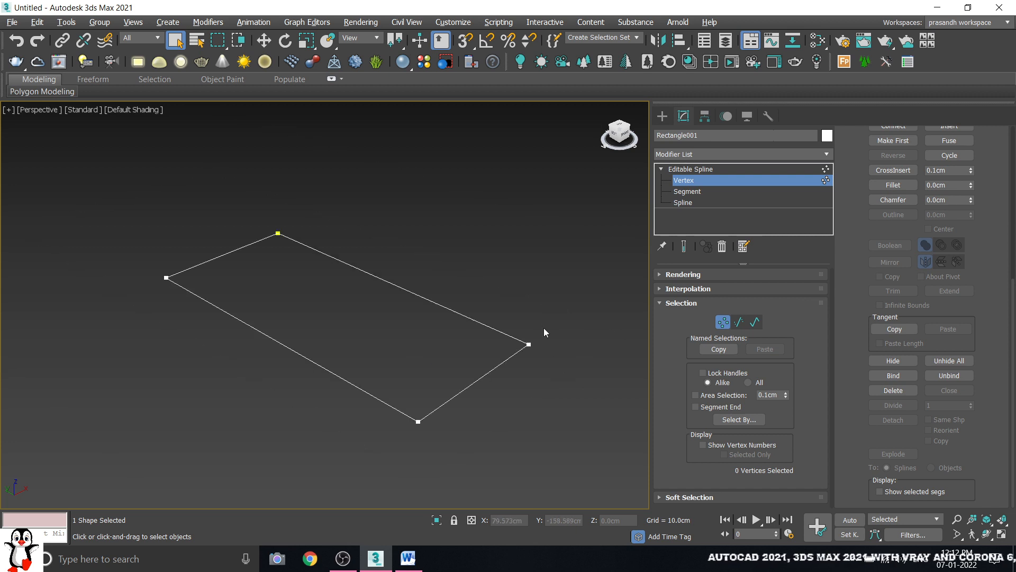
pyautogui.moveTo(544, 332); pyautogui.dragTo(512, 375)
pyautogui.click(902, 361)
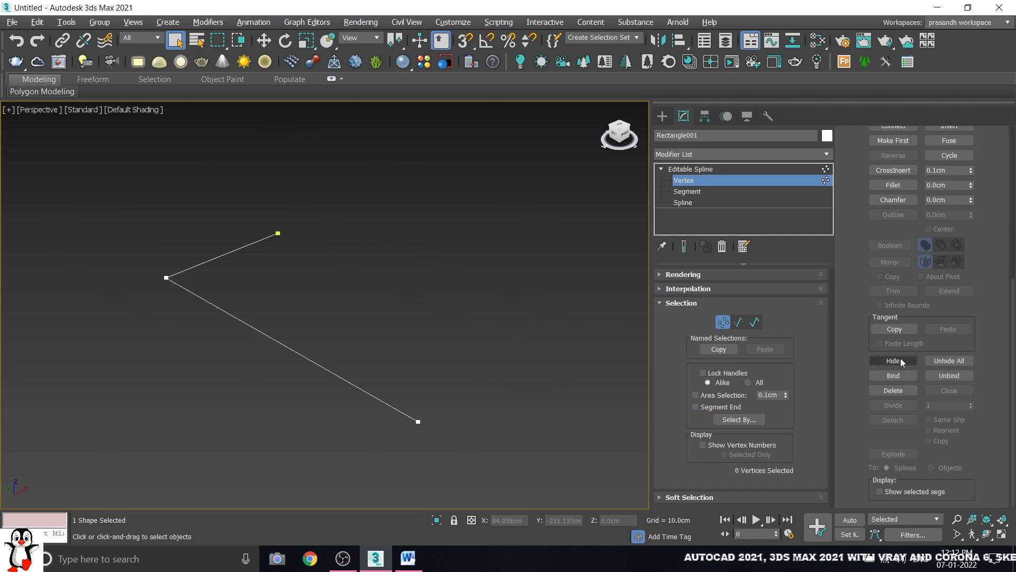
pyautogui.hotkey('ctrl', 'z')
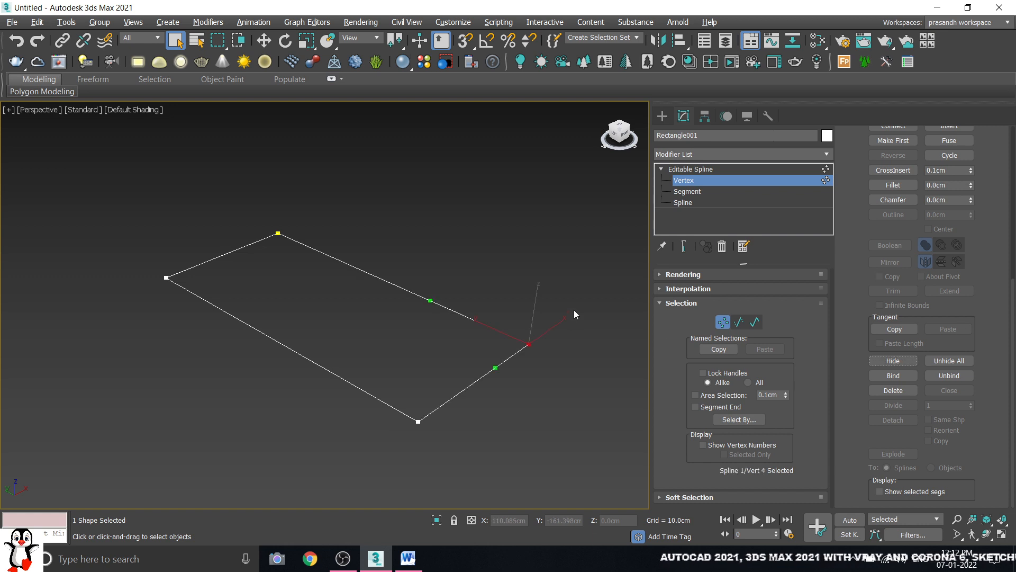
# - Delete the rectangle's rightmost corner vertex, examine the resulting shape from several angles, and undo the deletion
pyautogui.click(574, 314)
pyautogui.moveTo(571, 313); pyautogui.dragTo(484, 422)
pyautogui.click(585, 274)
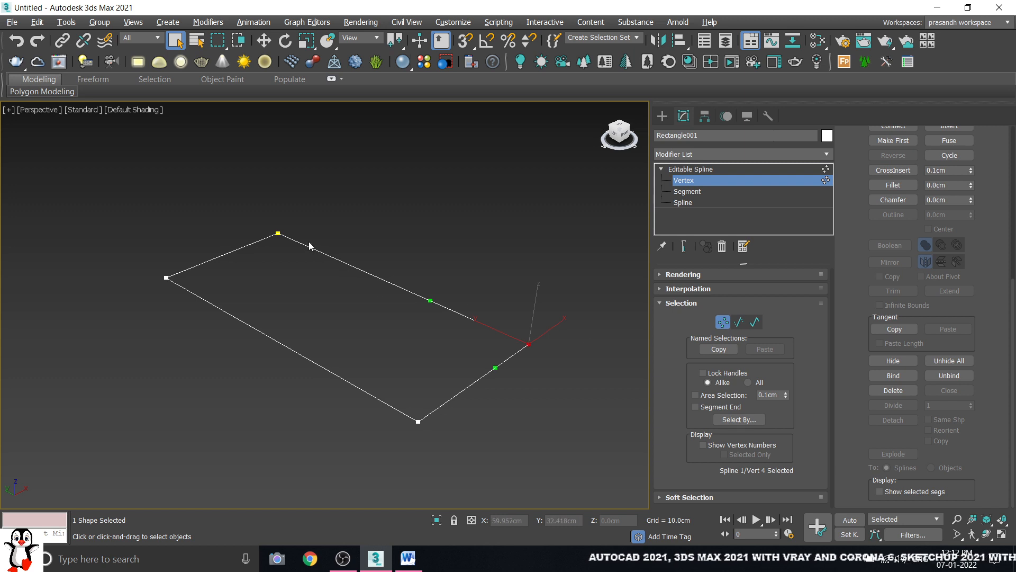
pyautogui.click(897, 393)
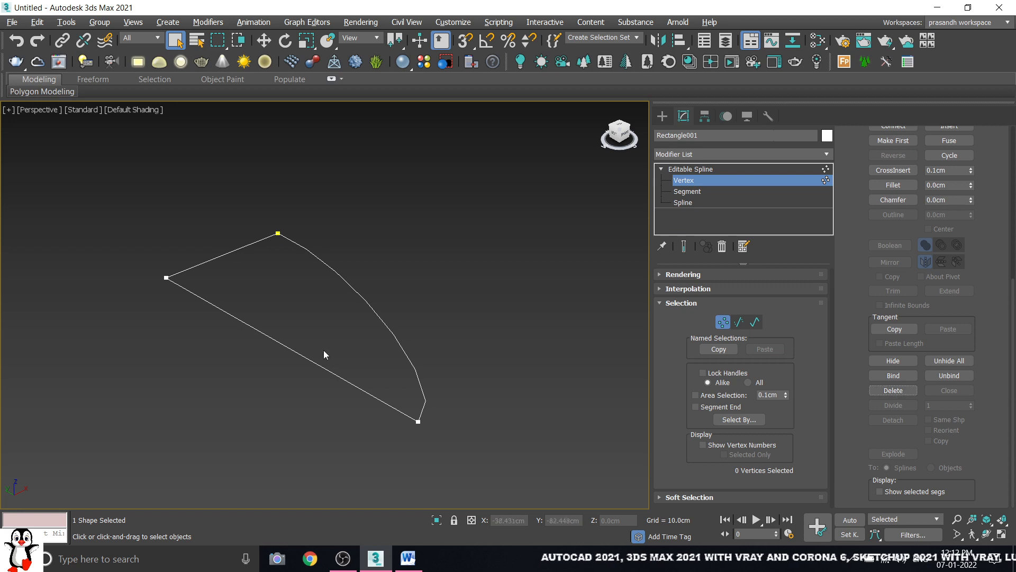
pyautogui.keyDown('alt'); pyautogui.moveTo(406, 324); pyautogui.dragTo(430, 346, button='middle'); pyautogui.keyUp('alt')
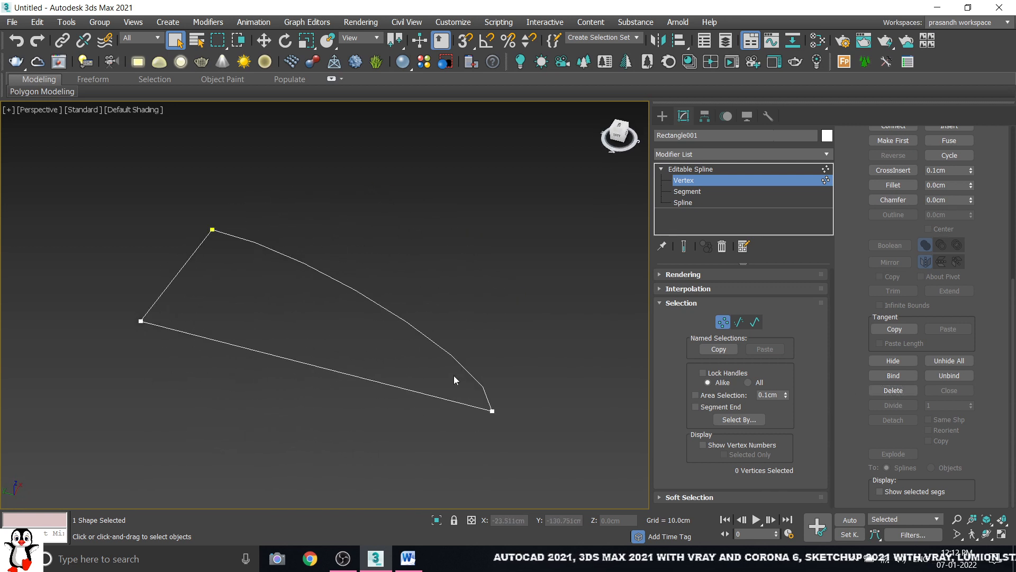
pyautogui.keyDown('alt'); pyautogui.moveTo(517, 344); pyautogui.dragTo(466, 338, button='middle'); pyautogui.keyUp('alt')
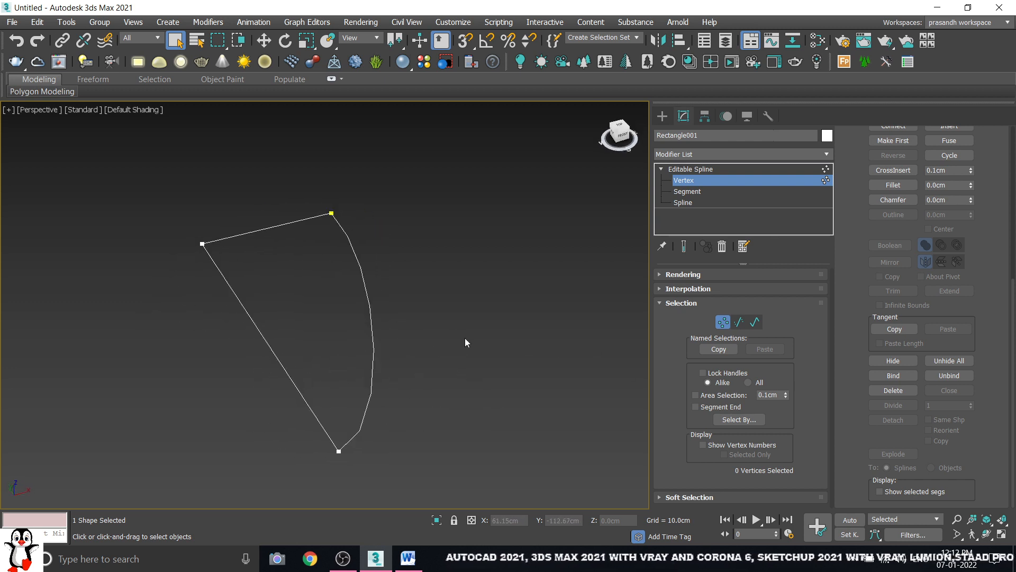
pyautogui.keyDown('alt'); pyautogui.moveTo(414, 338); pyautogui.dragTo(459, 342, button='middle'); pyautogui.keyUp('alt')
pyautogui.hotkey('ctrl', 'z')
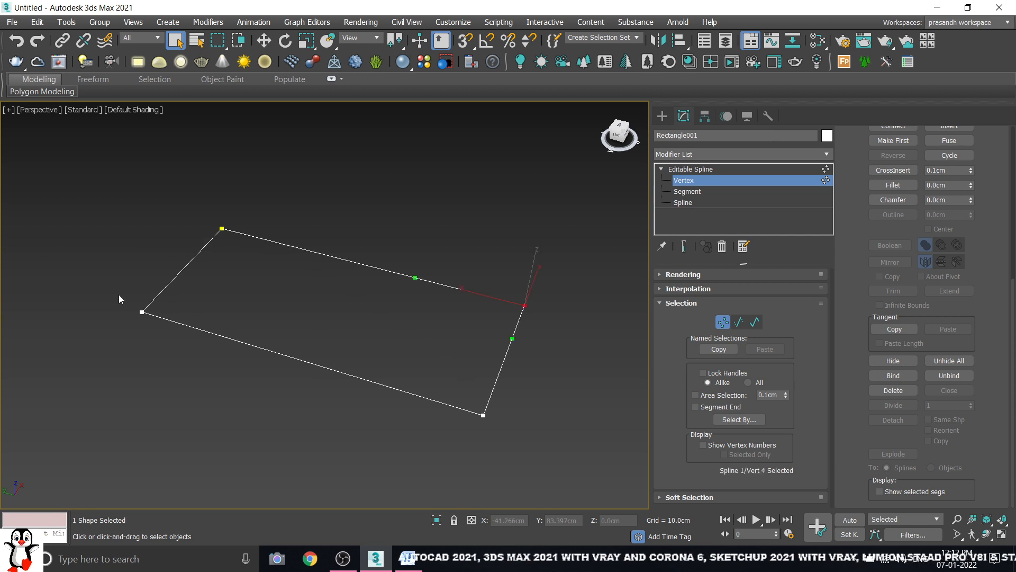
# - Delete the rectangle's leftmost corner vertex and its front lower corner vertex, leaving a two-vertex shape
pyautogui.click(895, 391)
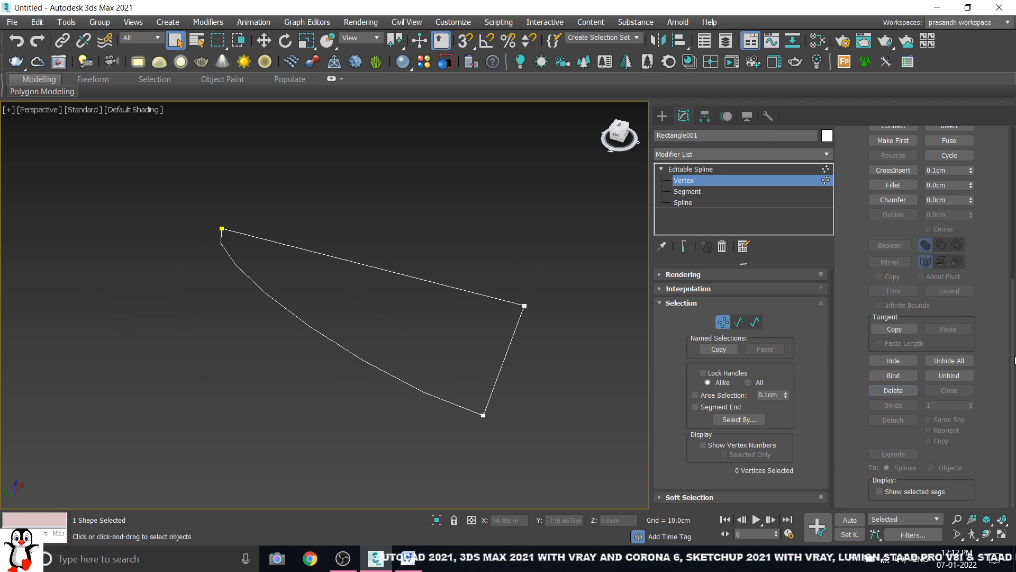
pyautogui.click(483, 415)
pyautogui.click(888, 391)
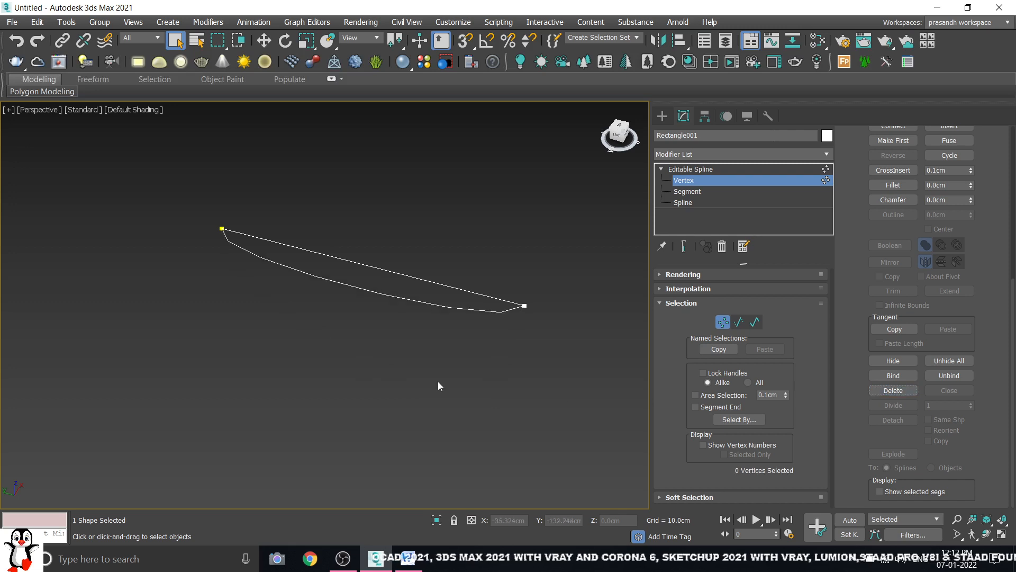
pyautogui.keyDown('alt'); pyautogui.moveTo(437, 381); pyautogui.dragTo(375, 381, button='middle'); pyautogui.keyUp('alt')
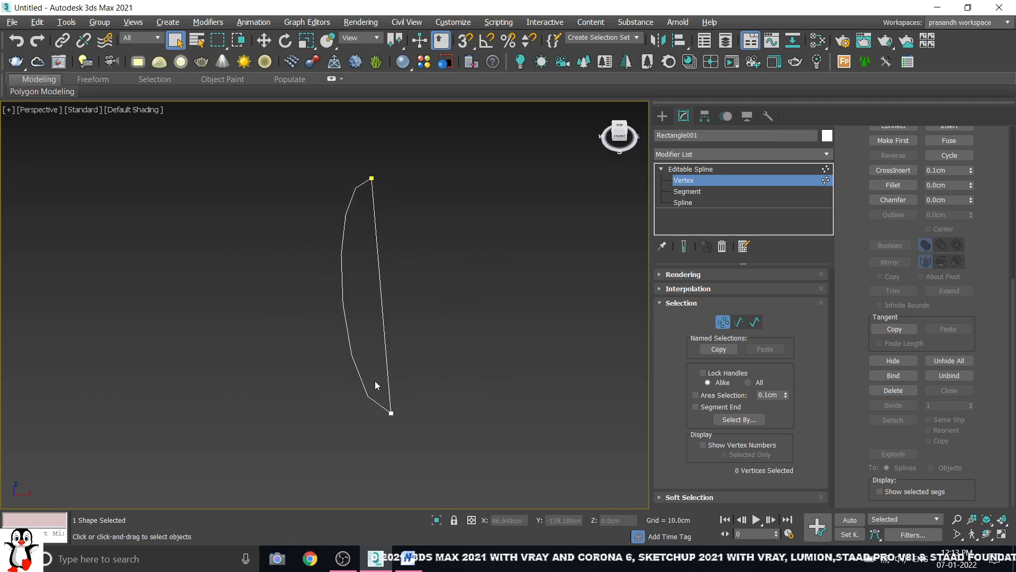
# - Reselect the shape at Vertex level and move its two remaining vertices together along the negative X axis
pyautogui.click(675, 176)
pyautogui.click(364, 222)
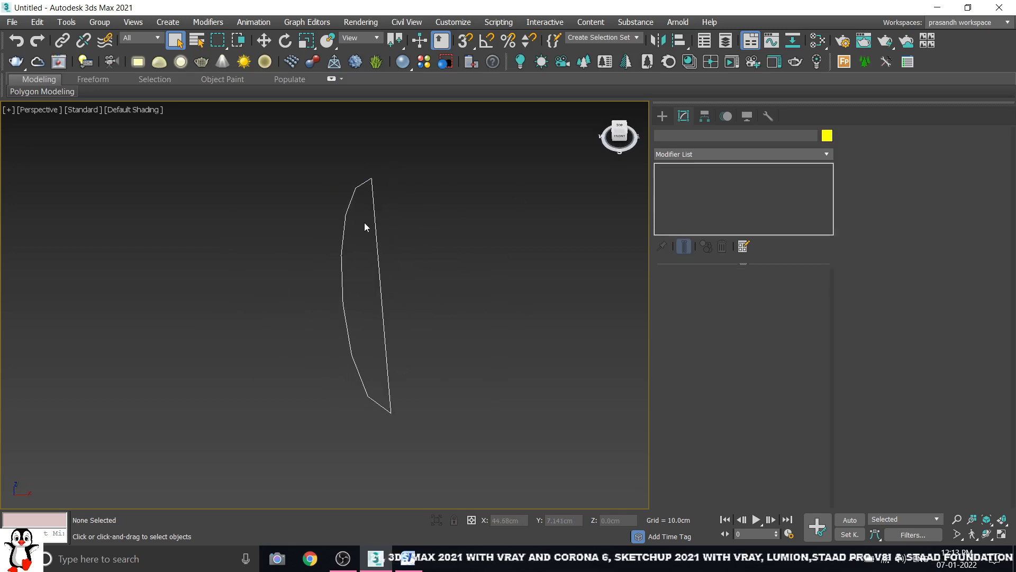
pyautogui.click(377, 243)
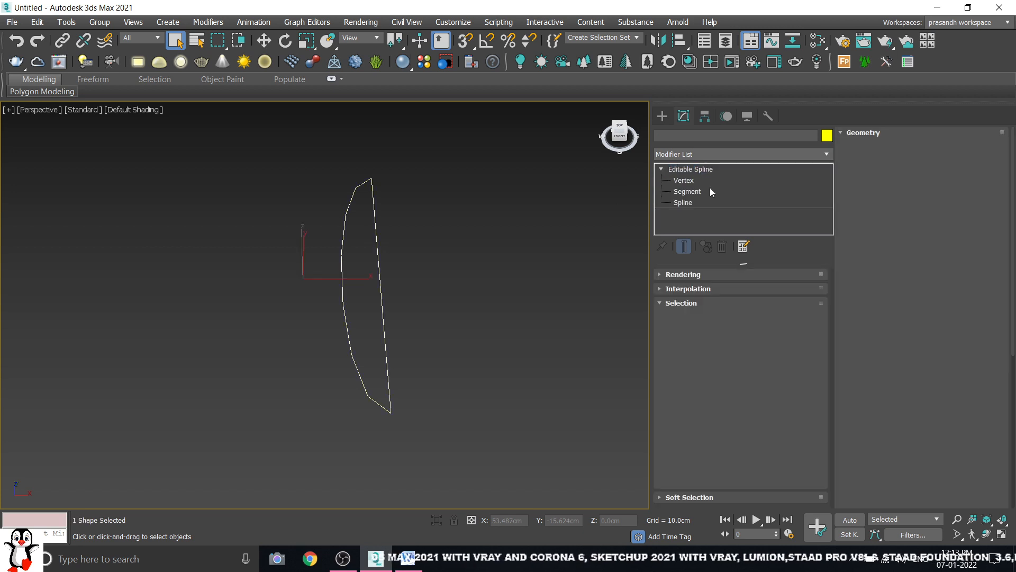
pyautogui.click(699, 180)
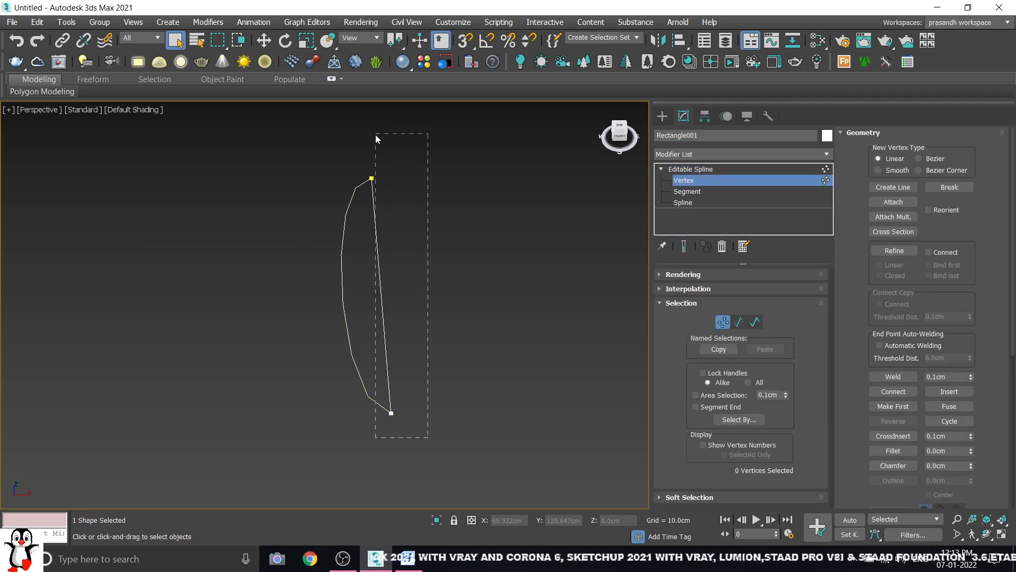
pyautogui.moveTo(376, 138); pyautogui.dragTo(369, 140)
pyautogui.press('w')
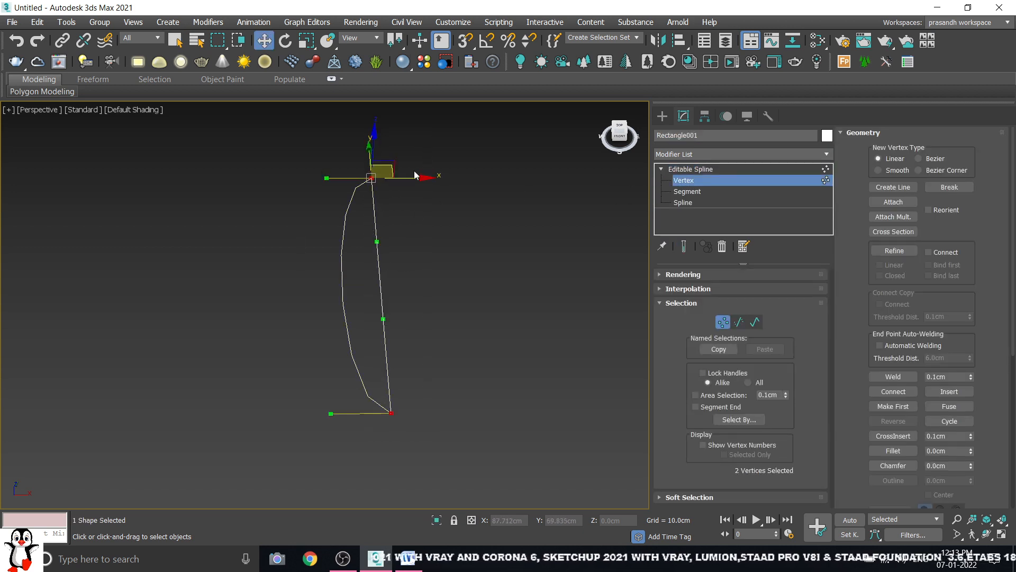
pyautogui.moveTo(415, 177); pyautogui.dragTo(382, 178)
pyautogui.click(431, 248)
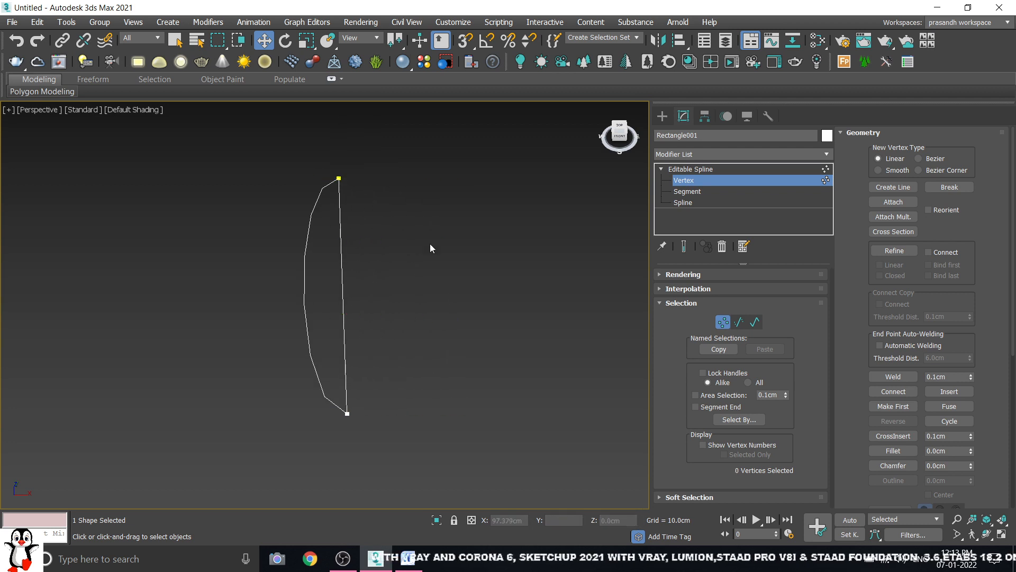
# - Add a vertex with Refine near the middle of the shape's curved segment
pyautogui.click(886, 252)
pyautogui.click(303, 282)
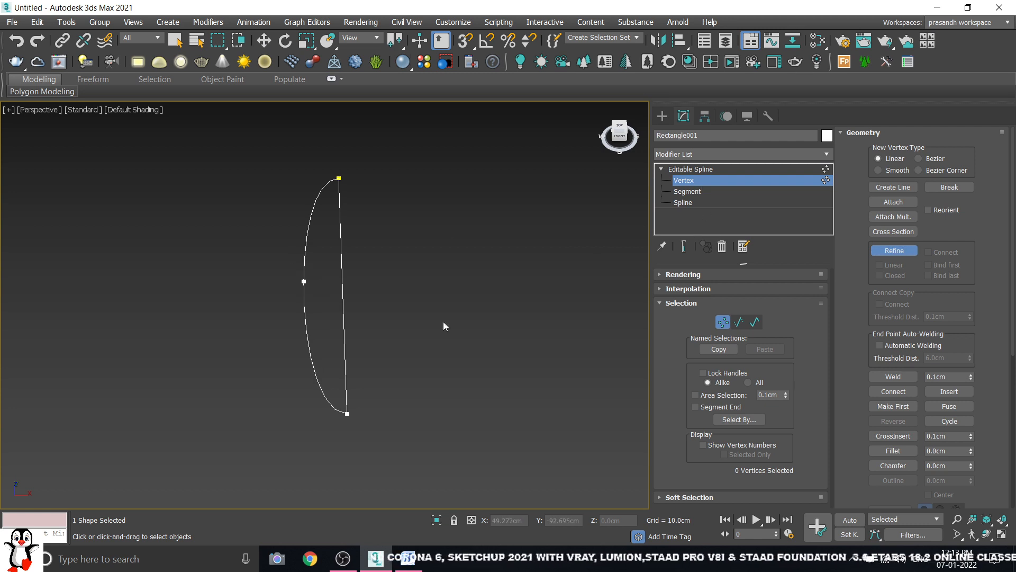
pyautogui.click(875, 250)
# - Move the curved segment's middle vertex outward along the X axis to about X -63 cm, bulging the curve
pyautogui.click(304, 282)
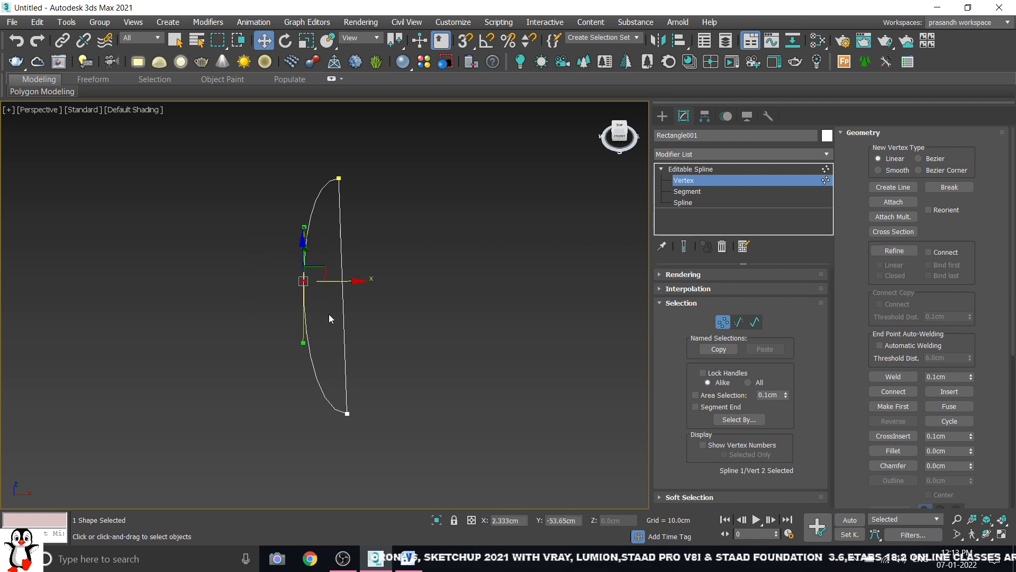
pyautogui.moveTo(332, 282); pyautogui.dragTo(263, 281)
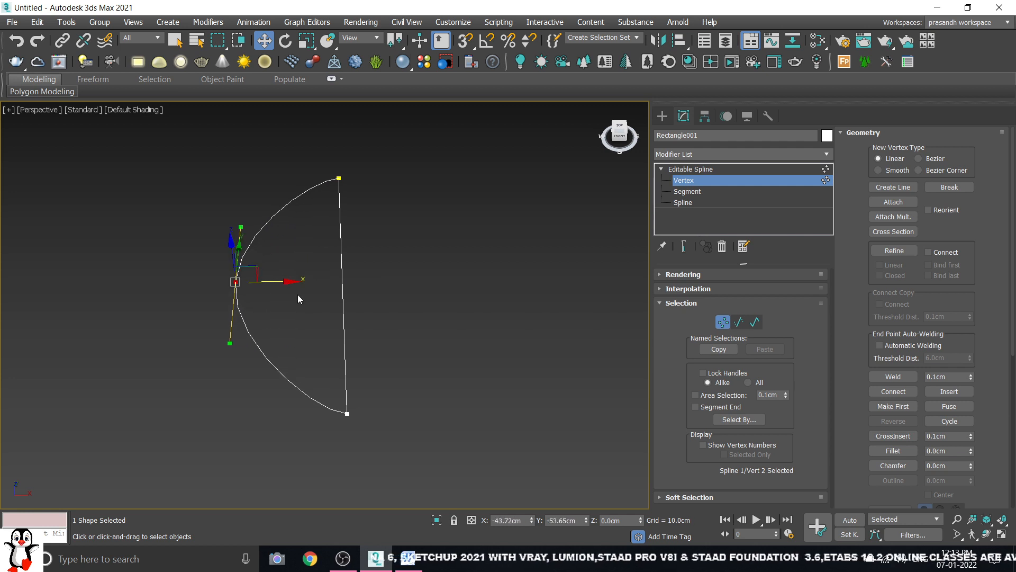
pyautogui.moveTo(375, 321)
pyautogui.keyDown('alt'); pyautogui.mouseDown(button='middle')
pyautogui.moveTo(286, 328)
pyautogui.moveTo(368, 322)
pyautogui.mouseUp(button='middle'); pyautogui.keyUp('alt')
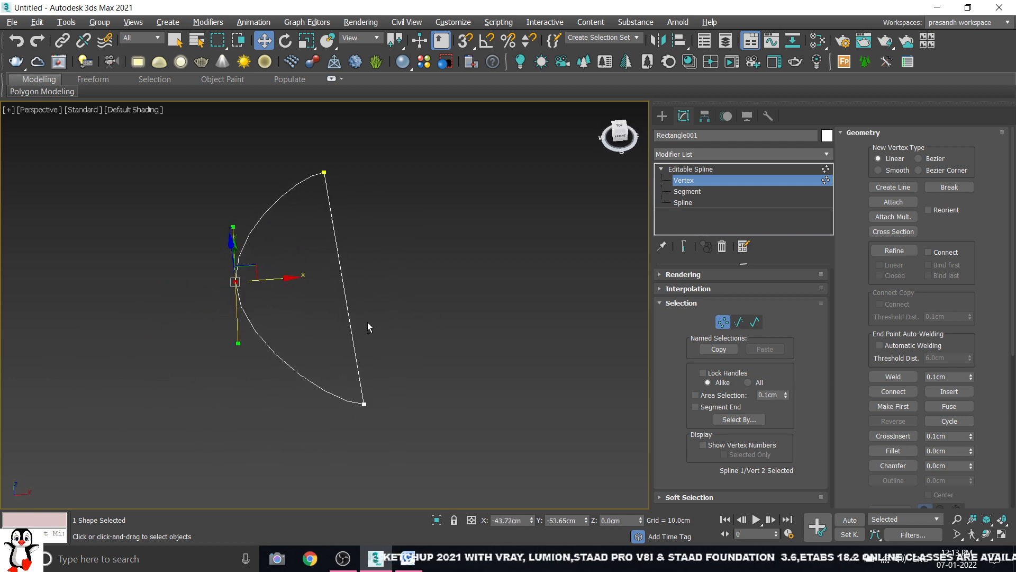
pyautogui.moveTo(283, 279); pyautogui.dragTo(212, 280)
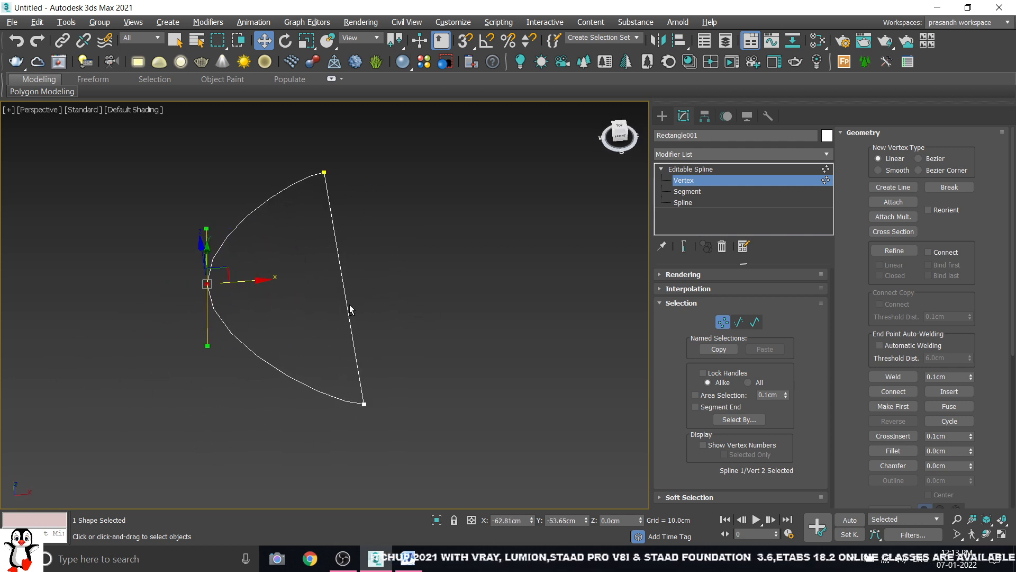
pyautogui.keyDown('alt'); pyautogui.moveTo(212, 279); pyautogui.dragTo(406, 295, button='middle'); pyautogui.keyUp('alt')
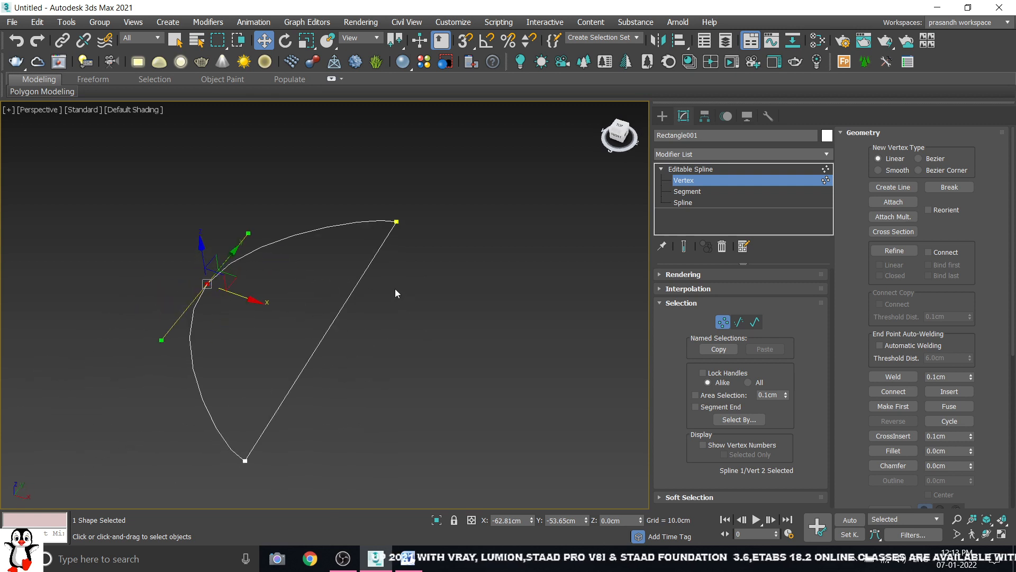
# - Add a vertex with Refine near the middle of the straight segment and move it outward, away from the opposite curve
pyautogui.click(894, 250)
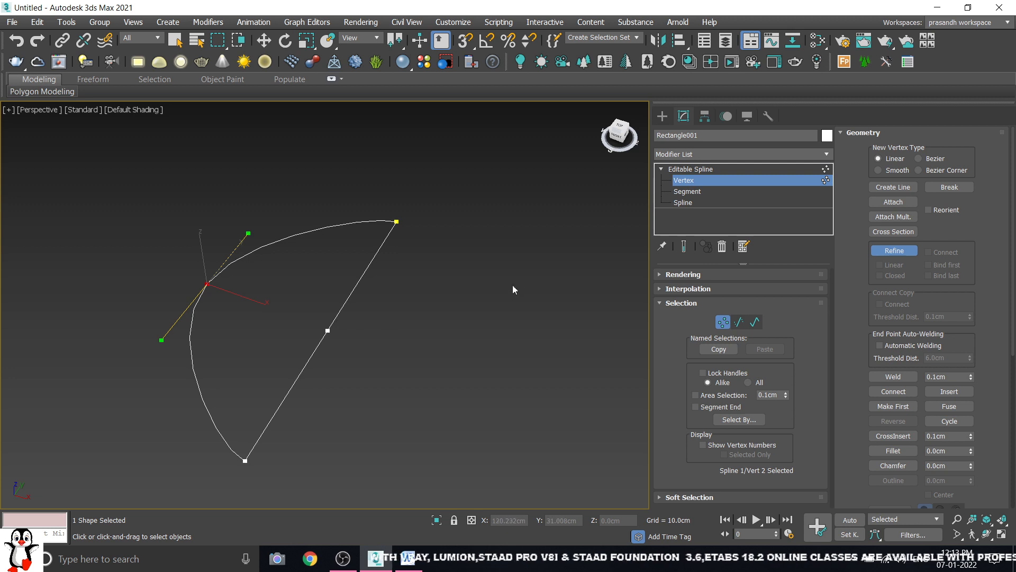
pyautogui.click(894, 251)
pyautogui.press('w')
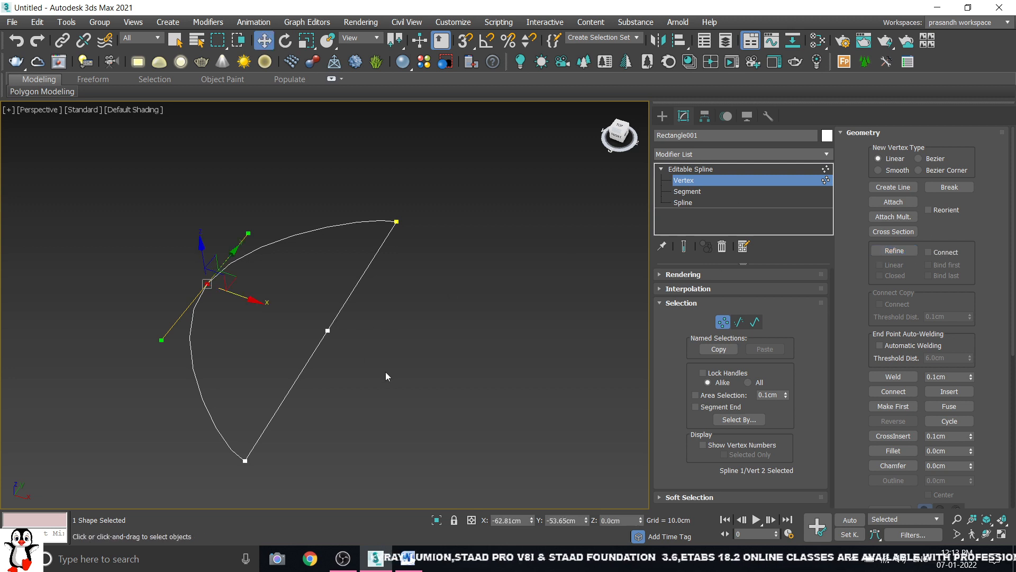
pyautogui.click(328, 331)
pyautogui.moveTo(363, 342); pyautogui.dragTo(483, 402)
pyautogui.click(532, 304)
pyautogui.moveTo(481, 323); pyautogui.dragTo(508, 279, button='middle')
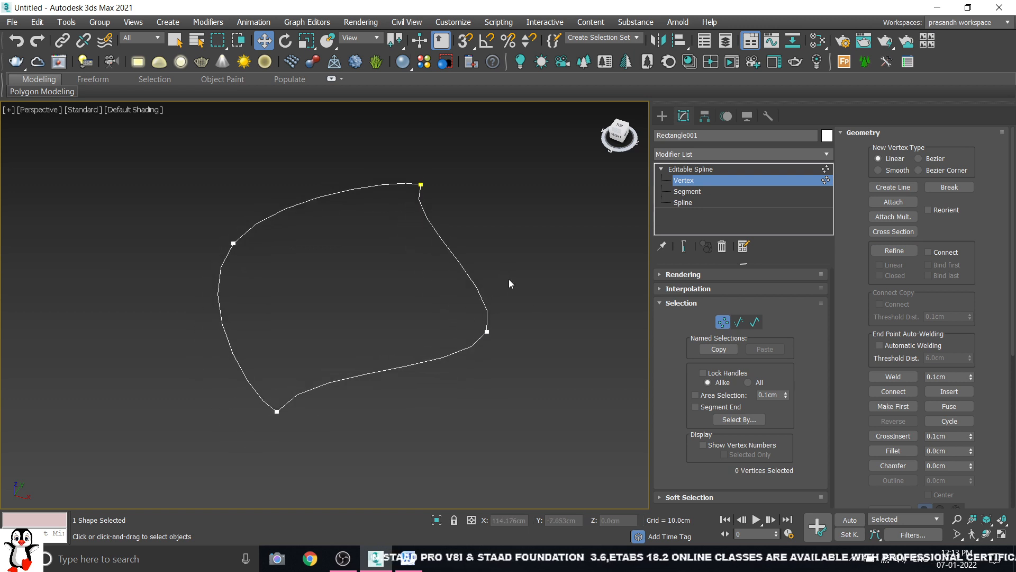
# - Review the Geometry tools offered at Vertex level and compare them with those at Spline level
pyautogui.scroll(-5, 905, 394)
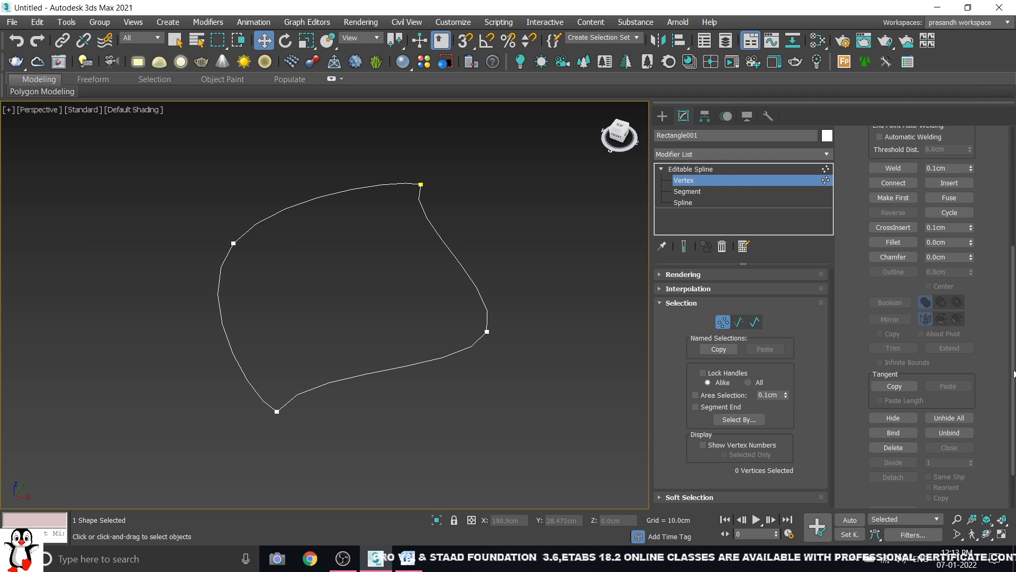
pyautogui.scroll(-2, 1015, 373)
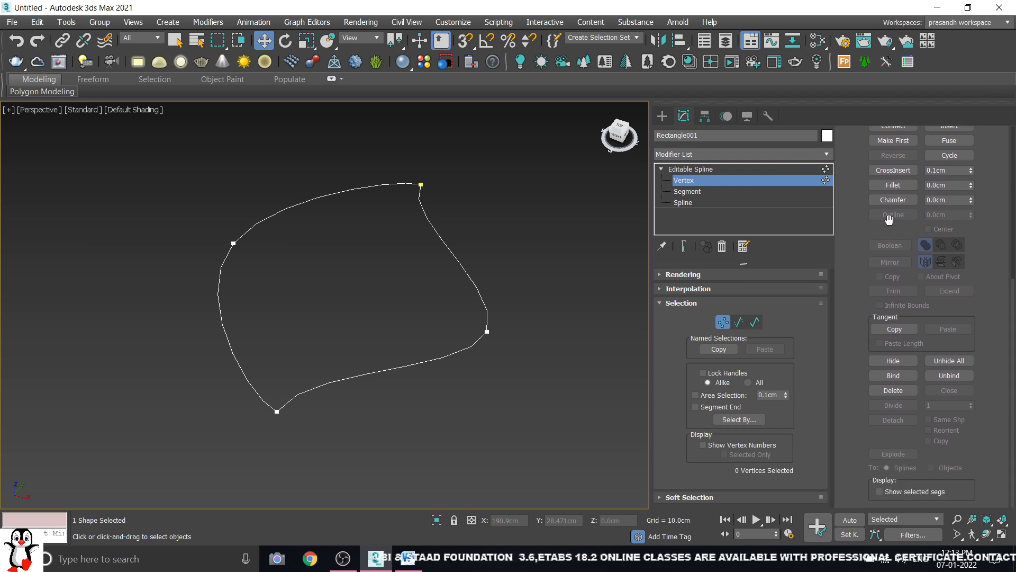
pyautogui.scroll(1, 1013, 319)
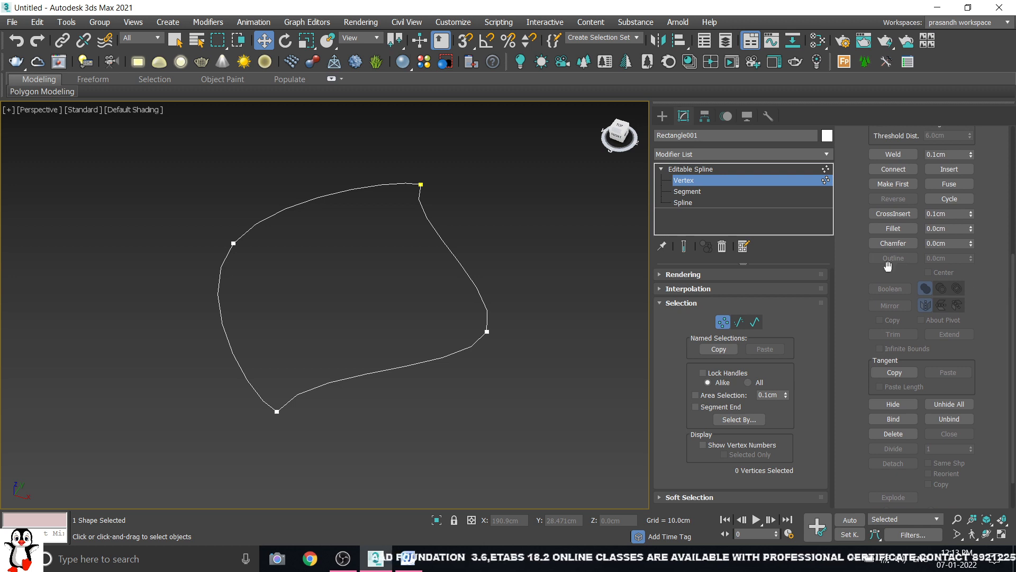
pyautogui.click(688, 203)
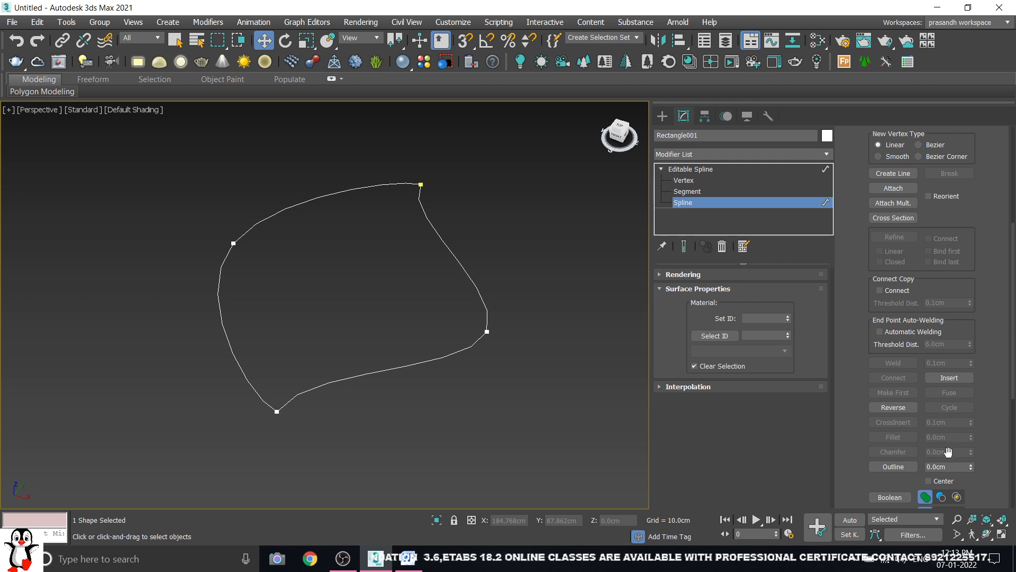
pyautogui.scroll(-5, 1014, 450)
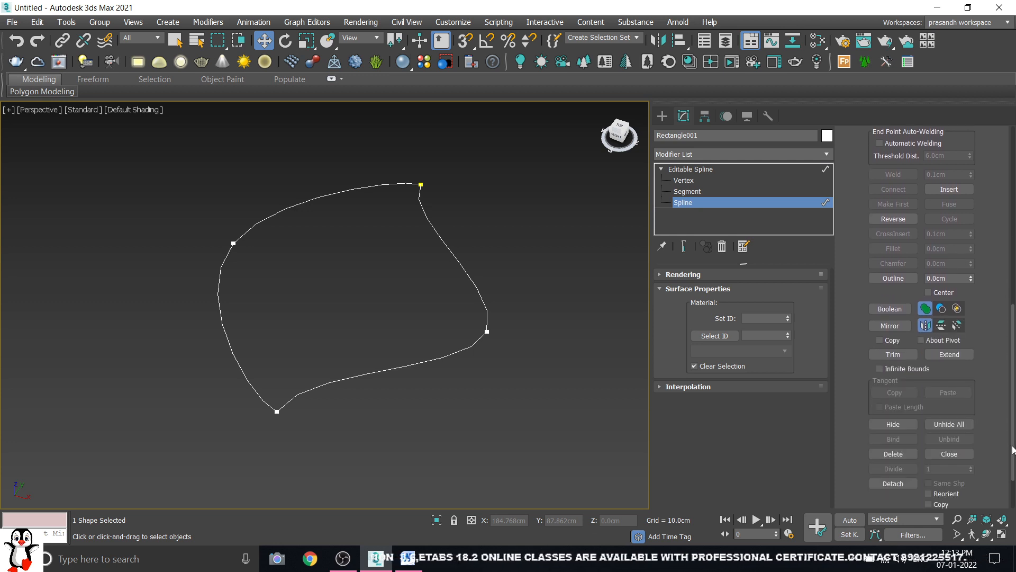
pyautogui.moveTo(1014, 450); pyautogui.dragTo(1014, 444)
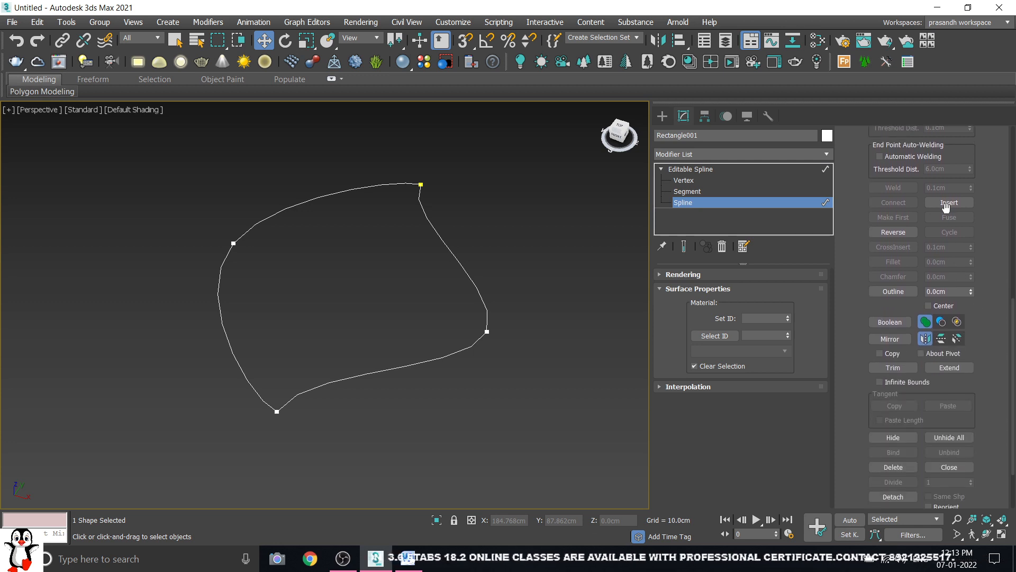
pyautogui.click(684, 181)
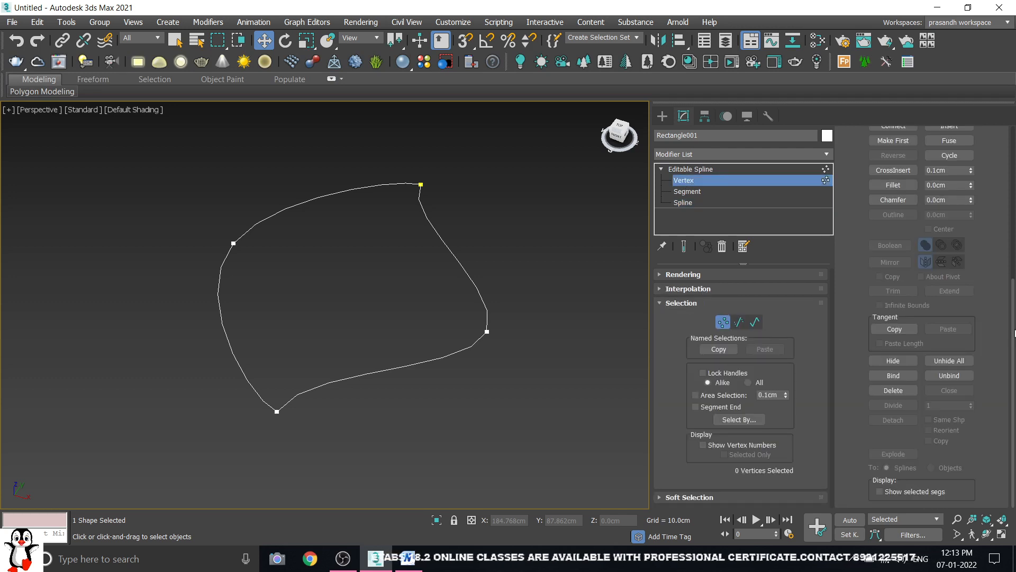
pyautogui.moveTo(1013, 332); pyautogui.dragTo(1005, 182)
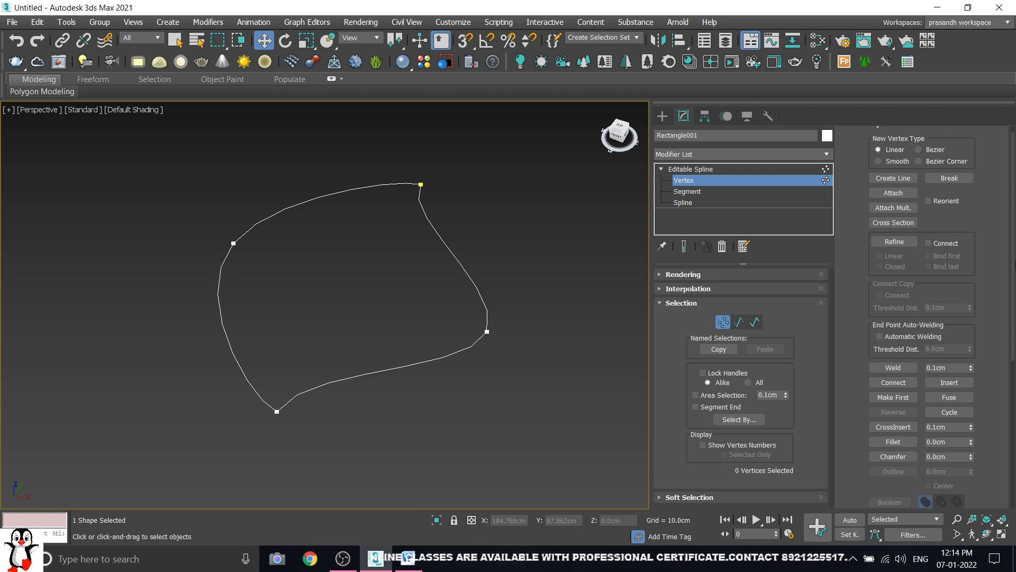
pyautogui.moveTo(1014, 291); pyautogui.dragTo(1011, 386)
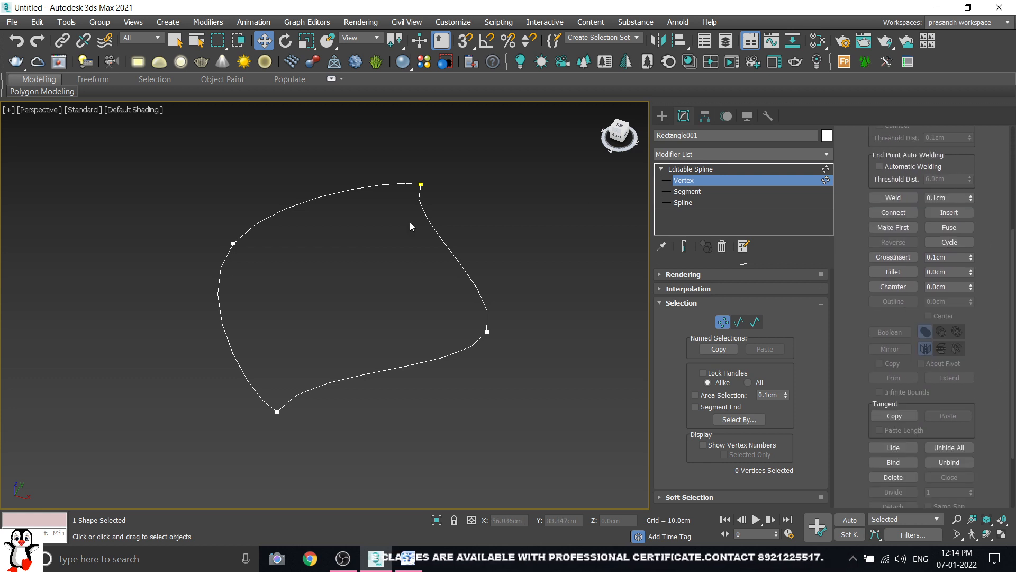
pyautogui.moveTo(1012, 305); pyautogui.dragTo(1009, 360)
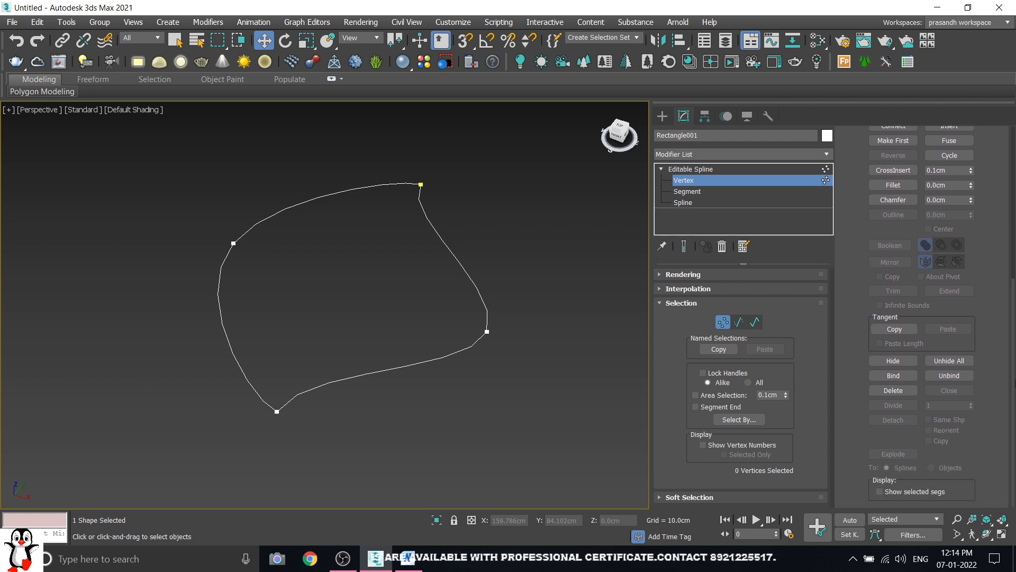
pyautogui.scroll(5, 1014, 385)
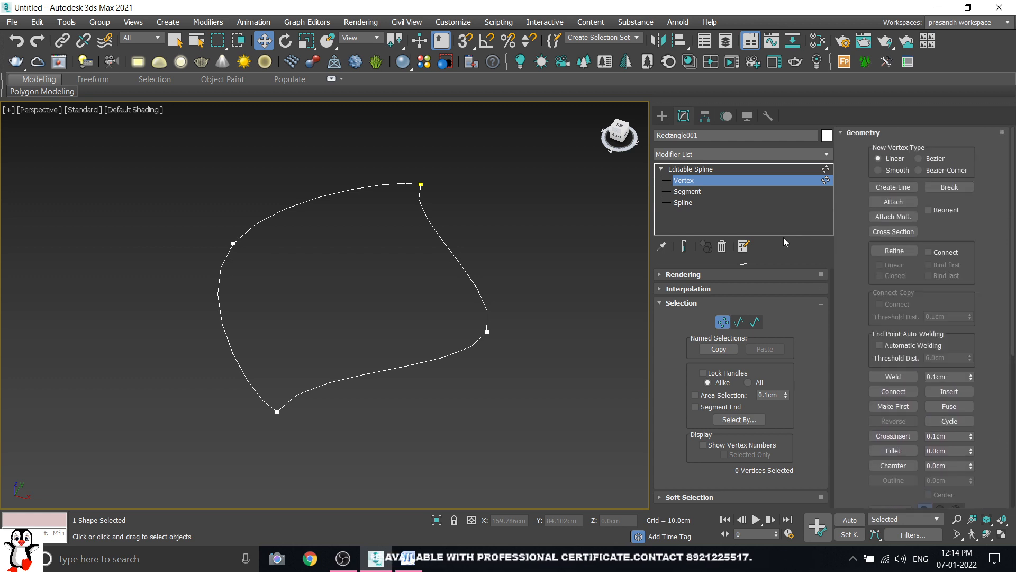
# - Leave vertex editing for the spline creation tools and delete the entire reshaped rectangle
pyautogui.click(660, 116)
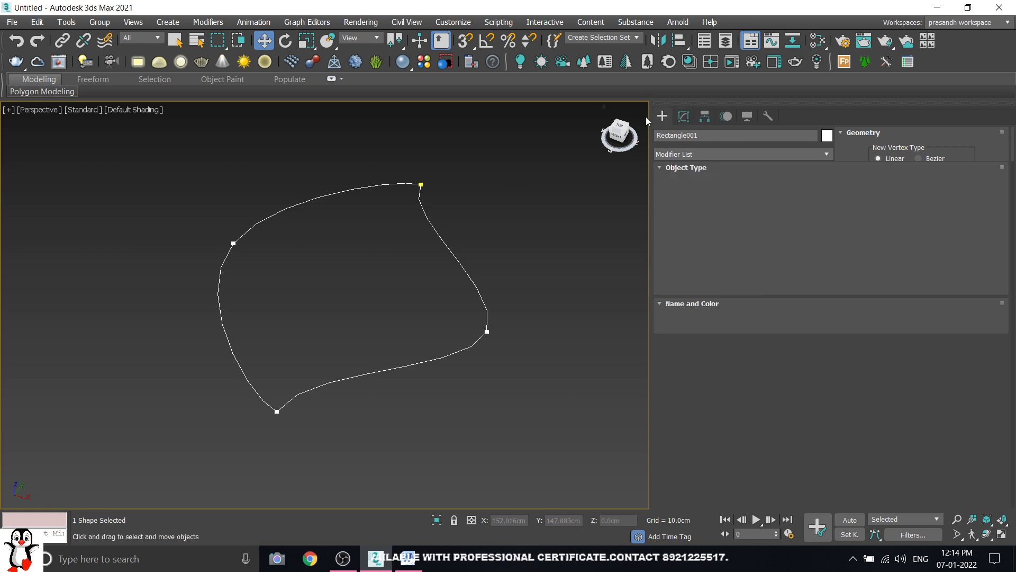
pyautogui.moveTo(523, 158); pyautogui.dragTo(71, 504)
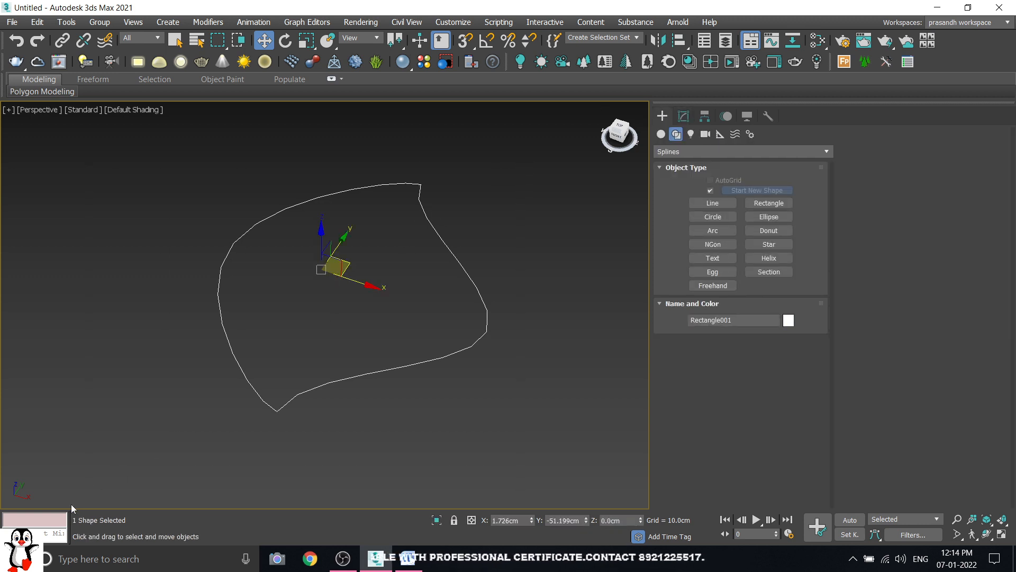
pyautogui.press('Delete')
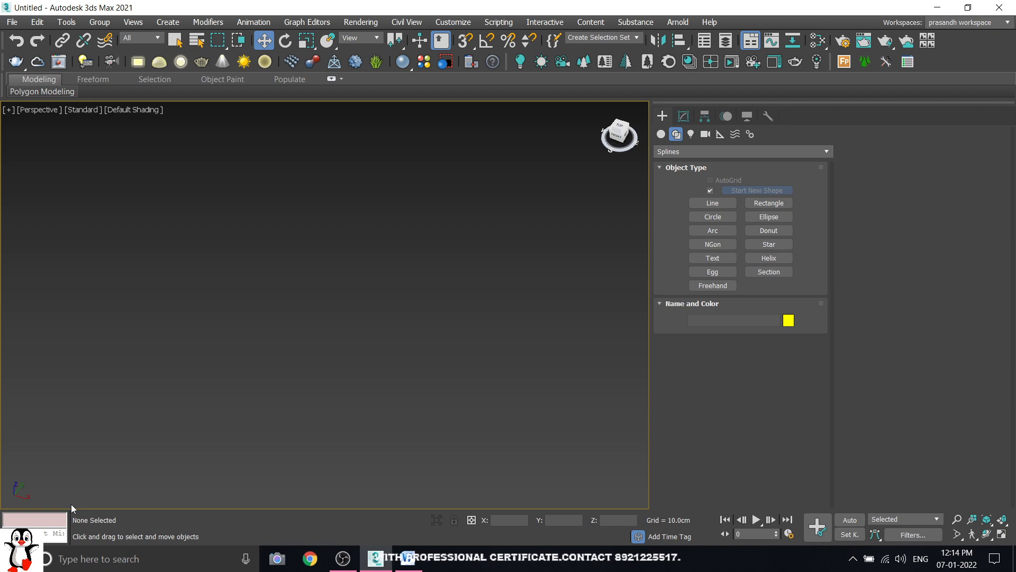